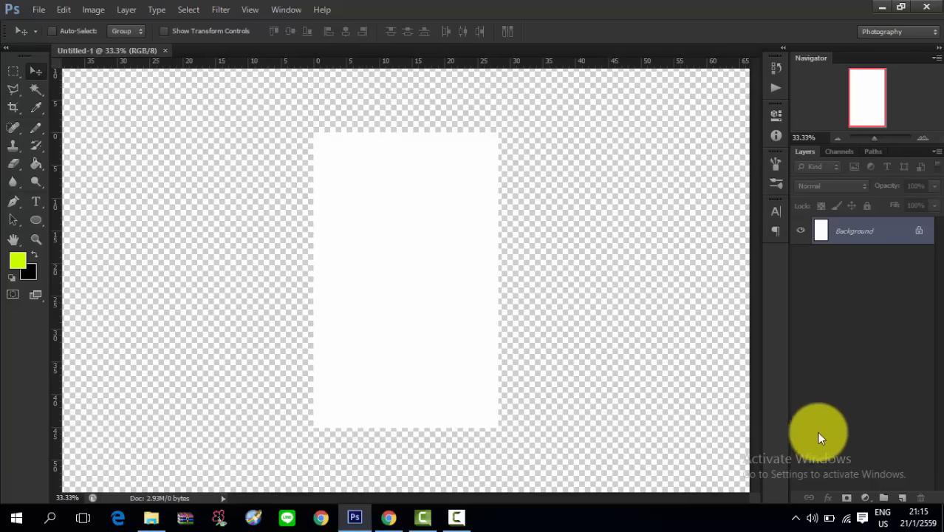
- Add the text "r[,Okif" in magenta A Ying 22 at 78 pt and position it centrally near the page's upper edge
click(36, 200)
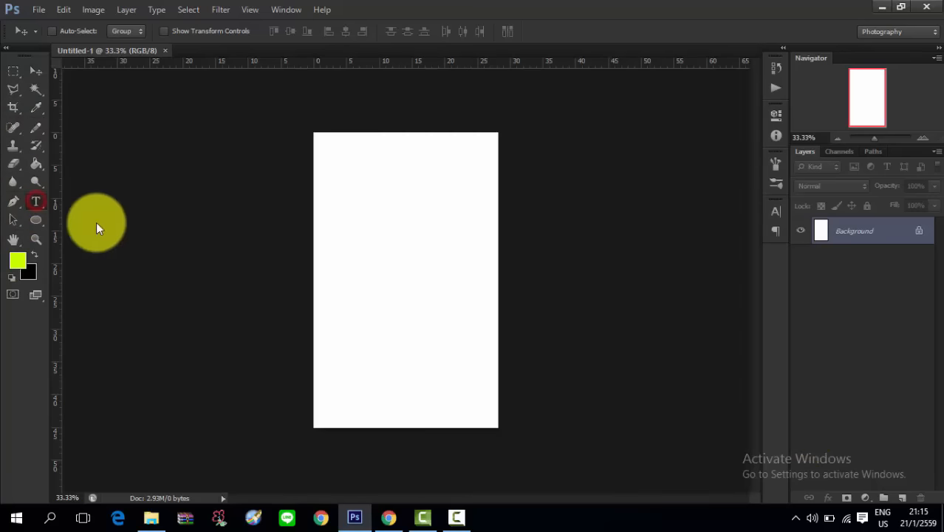
click(367, 203)
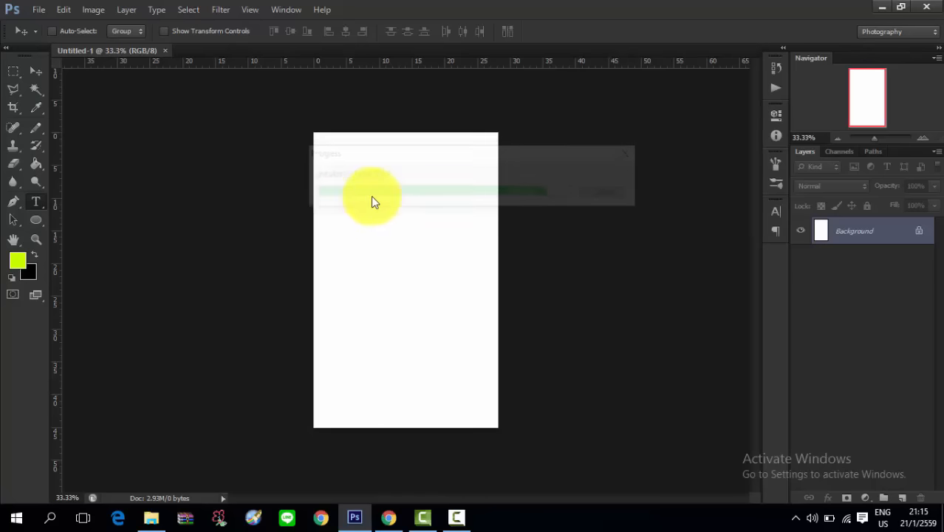
click(410, 169)
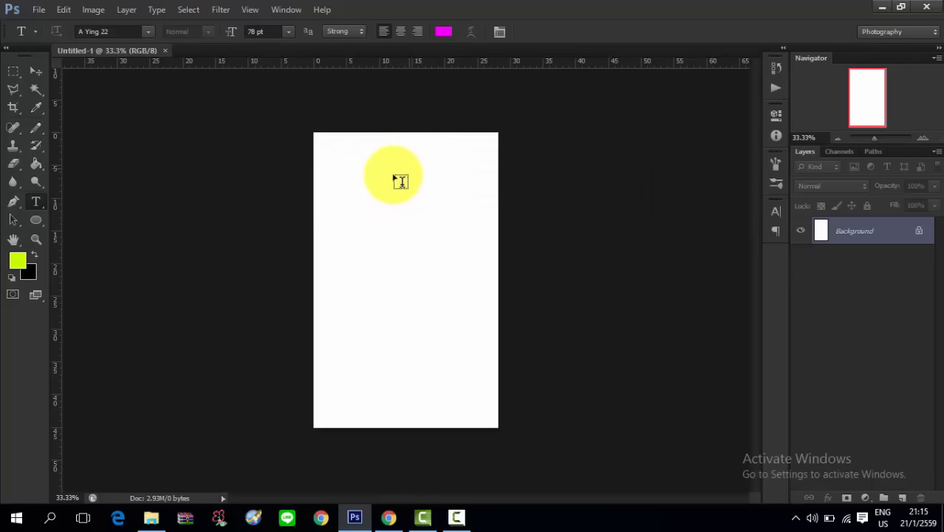
mouse_move(411, 198)
mouse_down()
mouse_move(399, 202)
mouse_move(407, 198)
mouse_up()
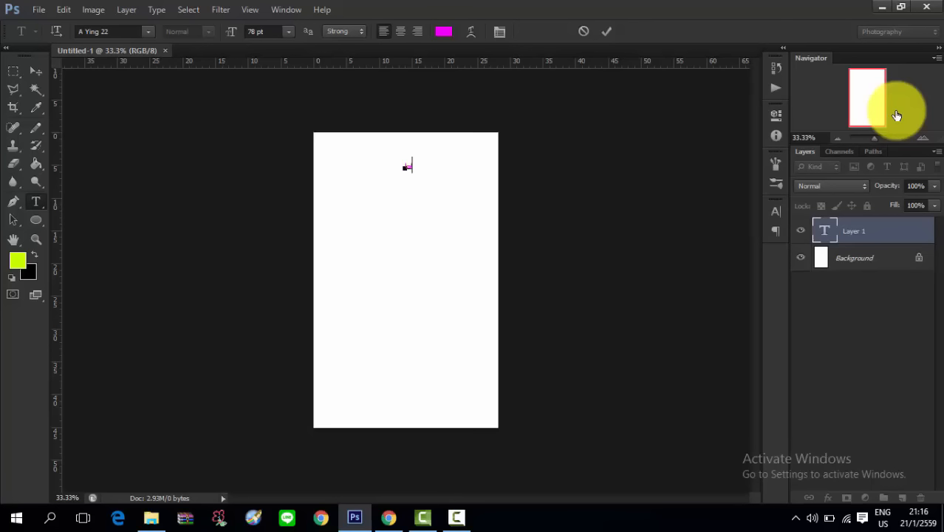
text(S)
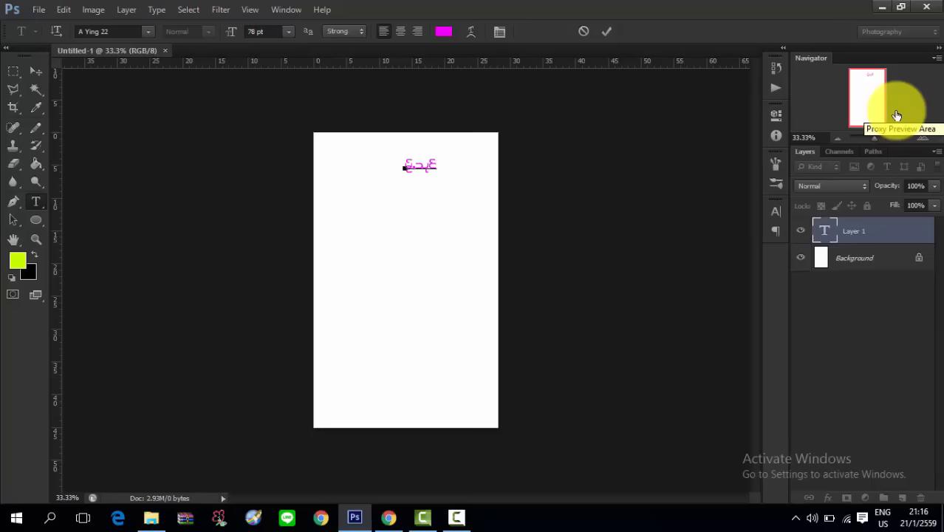
click(607, 32)
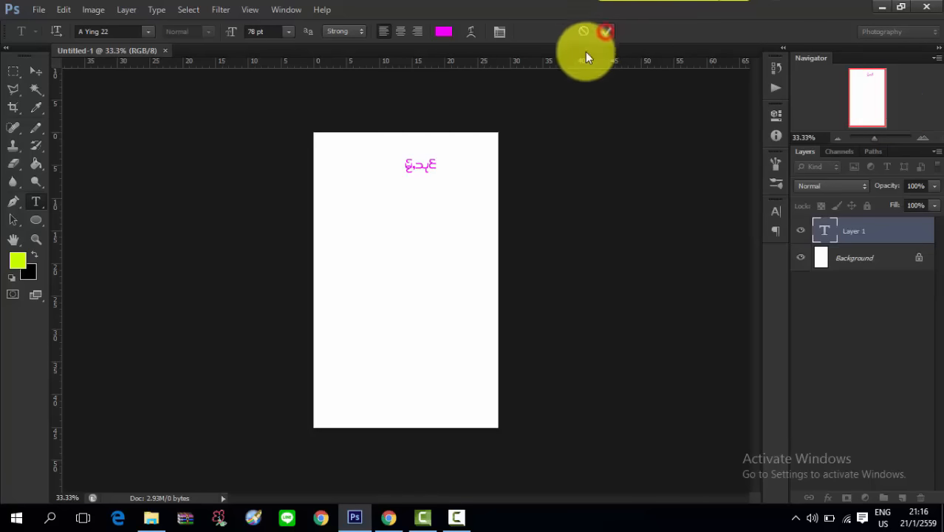
click(34, 72)
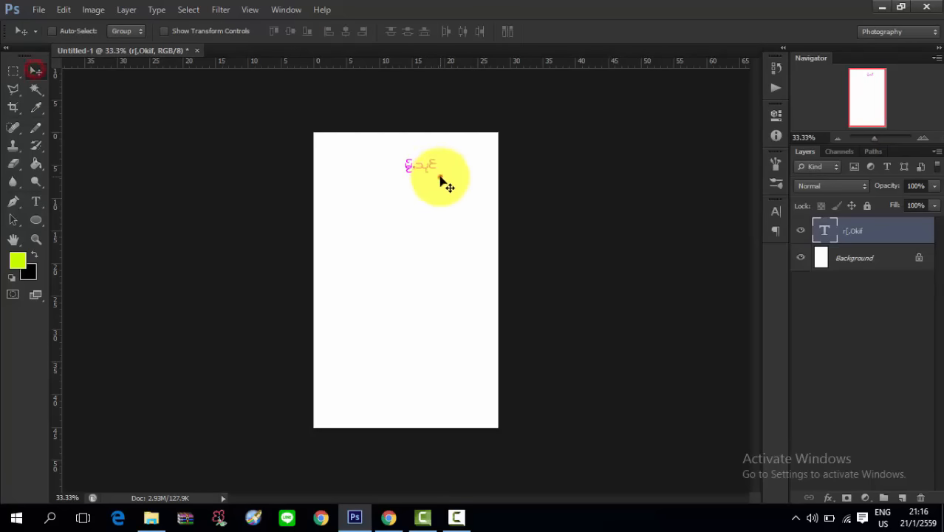
drag(438, 181, 418, 180)
- Duplicate the first text line below itself and replace the copy with "oef:qdlof.qmwf;qdkif;wh:", center-aligned on the page
drag(892, 234, 902, 497)
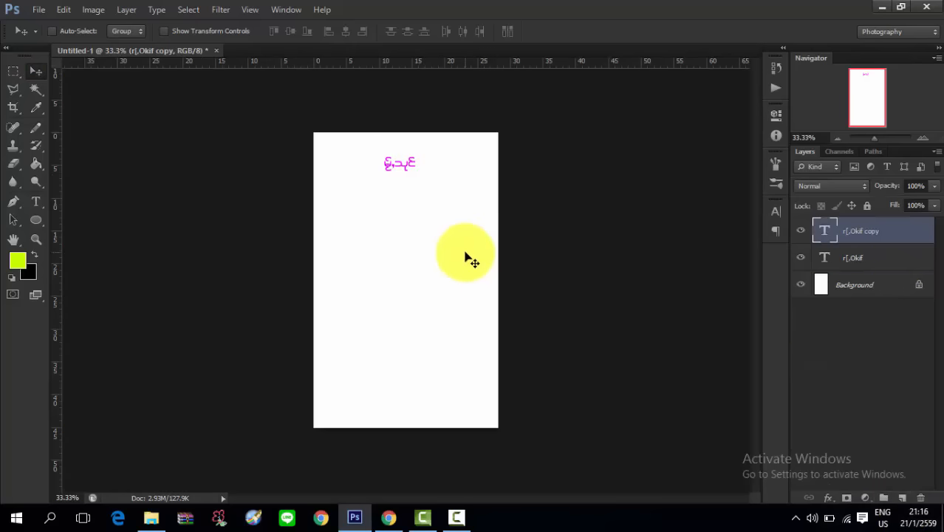
drag(420, 176, 417, 197)
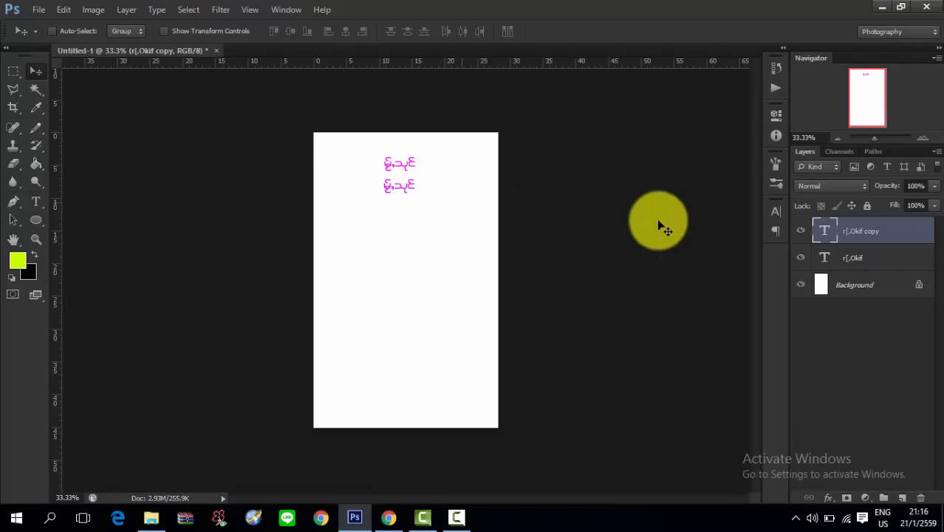
double_click(829, 234)
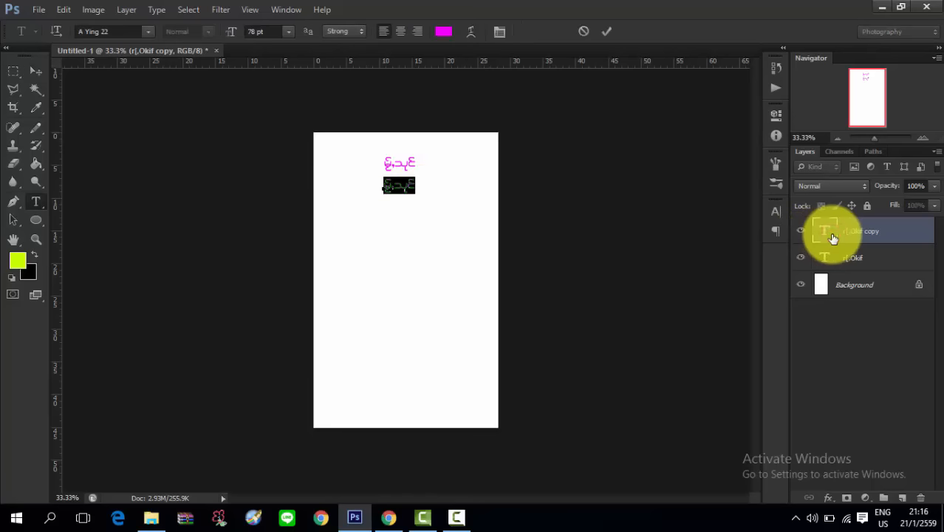
text(ref;)
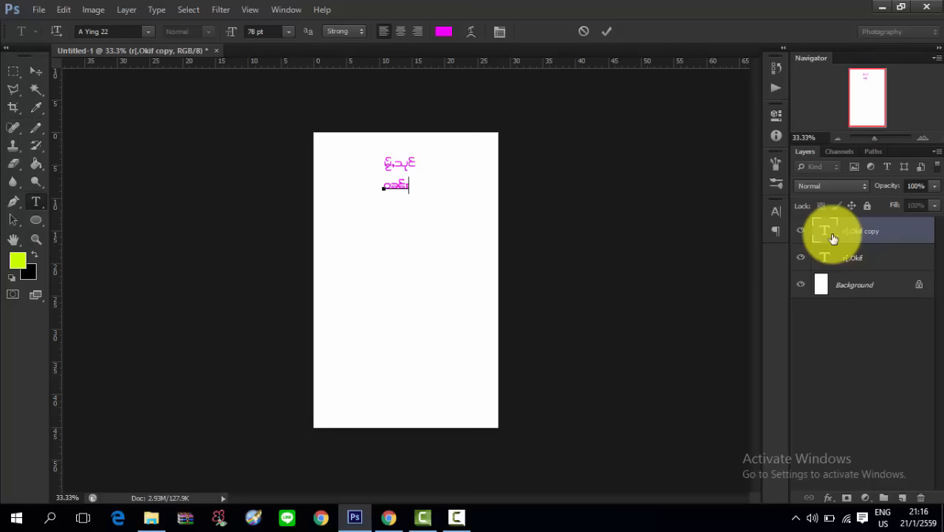
text(udkifvmref;udkifw)
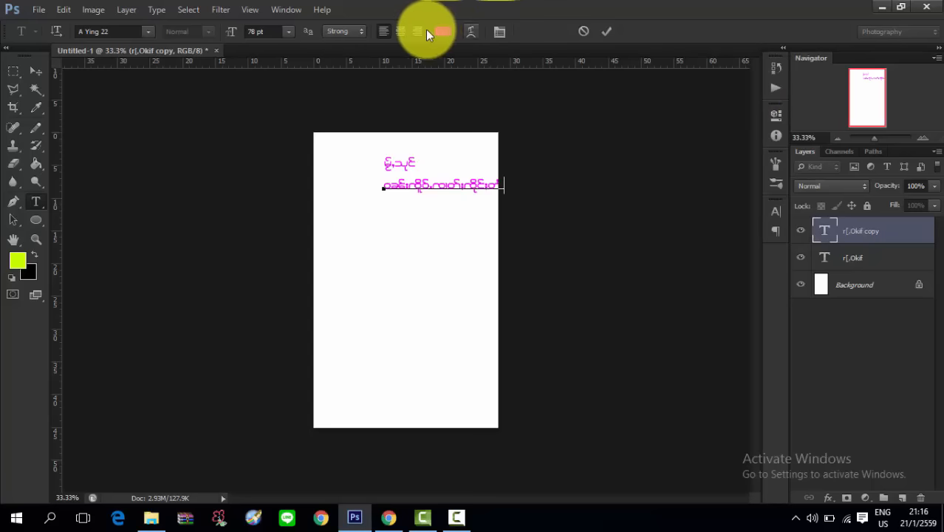
click(402, 31)
drag(432, 257, 452, 260)
click(607, 31)
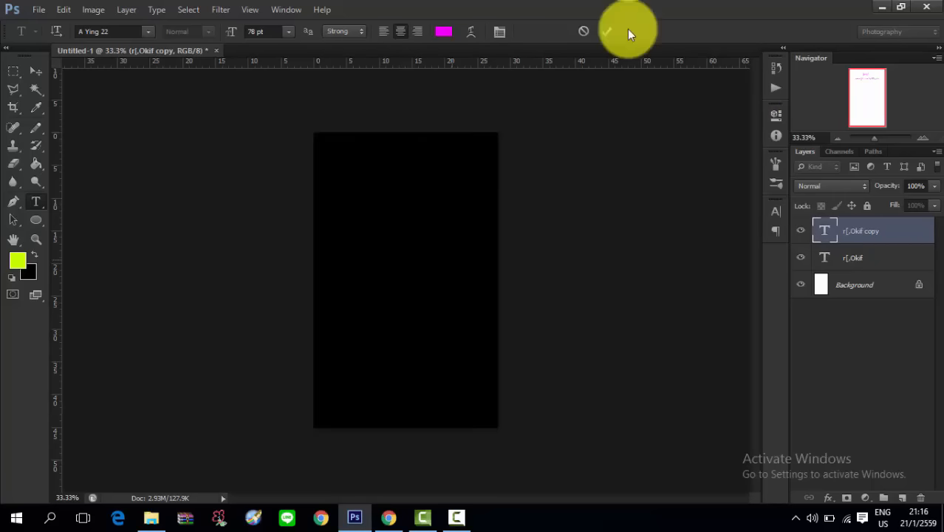
key(v)
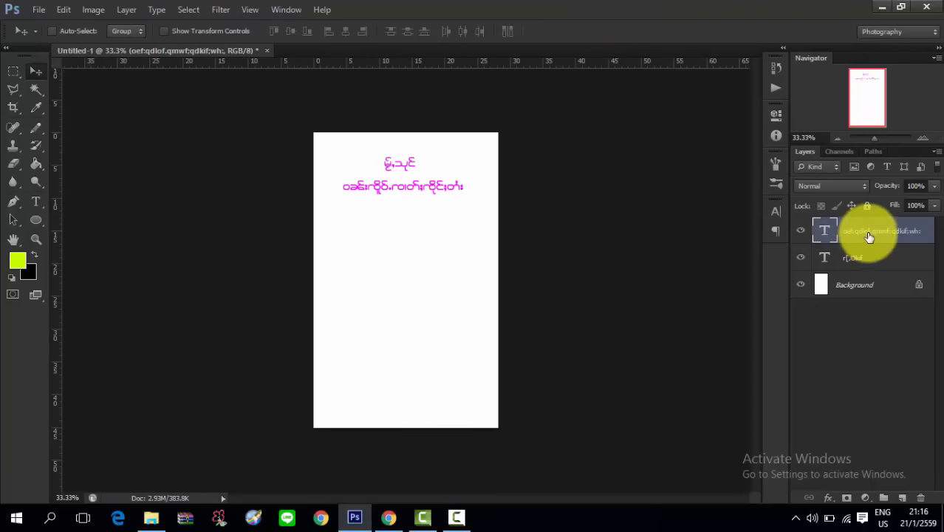
- Duplicate the second text line below itself and replace the copy's text with "07 - 02 - 1947"
drag(868, 233, 902, 497)
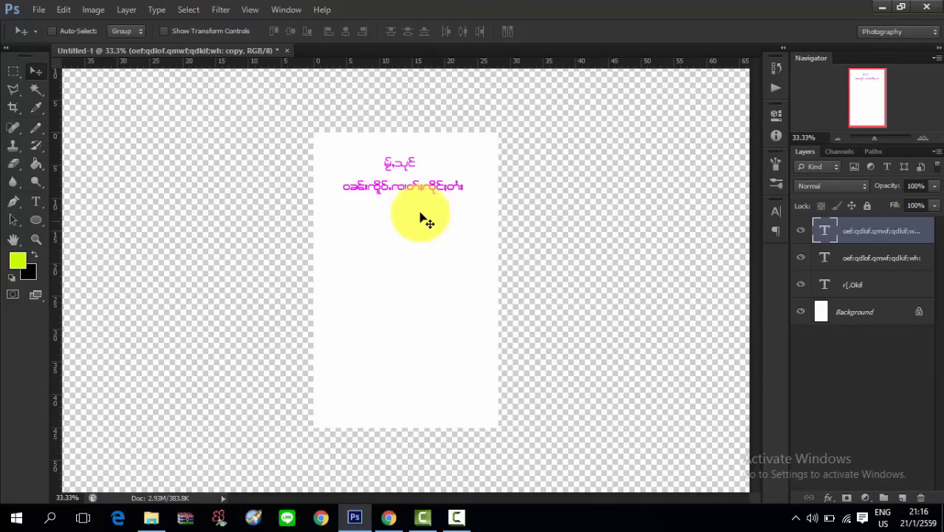
drag(401, 199, 402, 230)
double_click(824, 231)
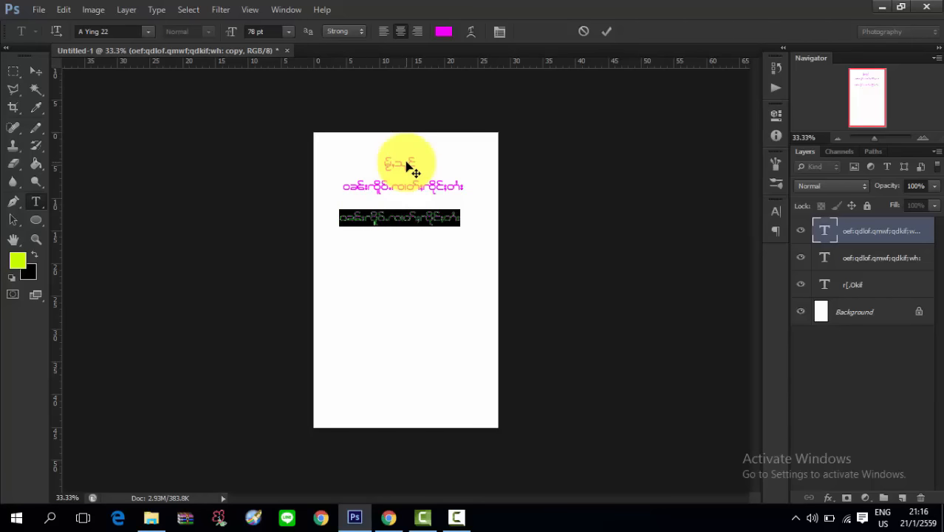
text(z)
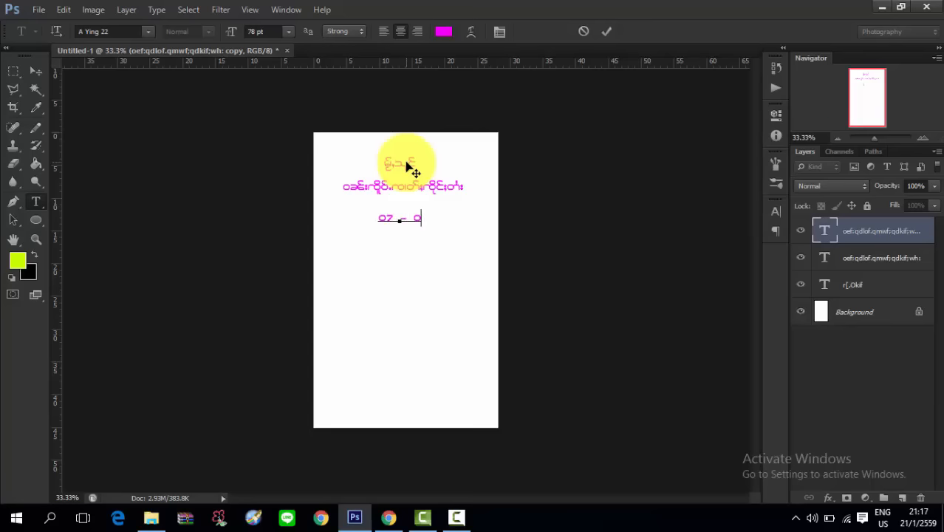
text(- 1947)
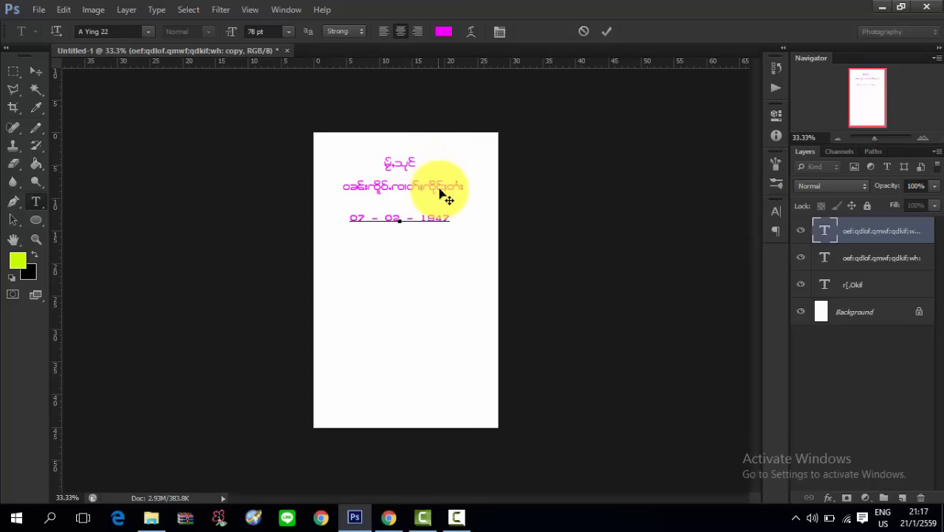
- Enlarge the whole date text to 104 pt
key(ctrl)
key(ctrl+a)
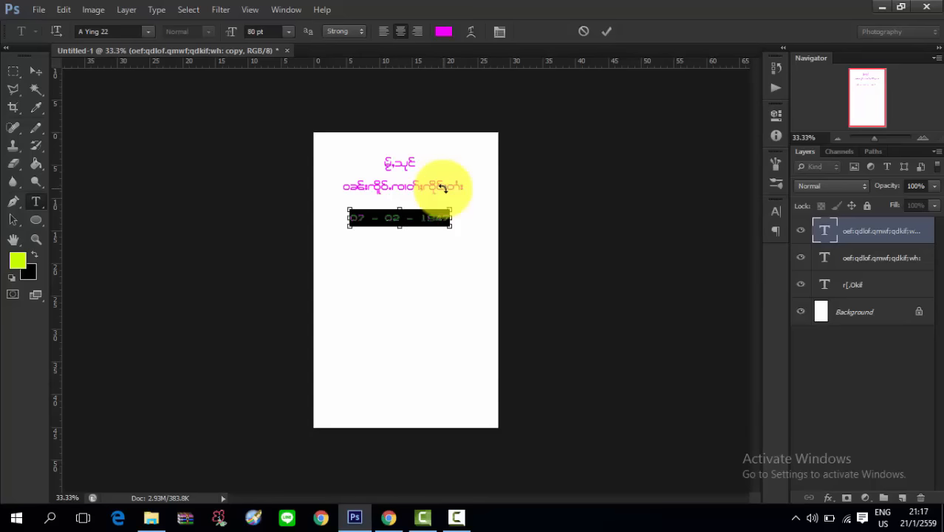
key(ctrl+shift+period)
key(ctrl+shift+period)
key(ctrl+shift+period)
key(ctrl+shift+period)
key(ctrl+shift+period)
key(ctrl+shift+period)
key(ctrl+shift+period)
key(ctrl+shift+period)
key(ctrl+shift+period)
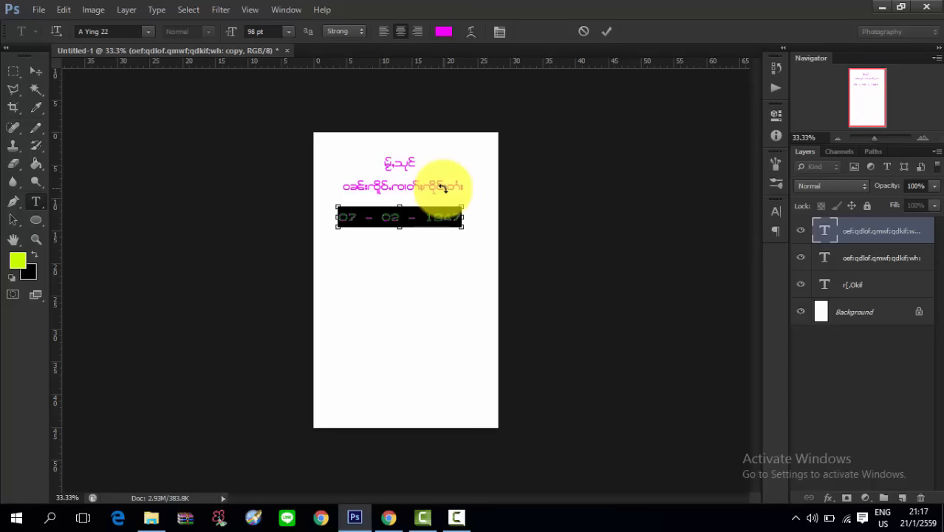
key(ctrl+shift+period)
key(ctrl+shift+period)
key(ctrl+shift+period)
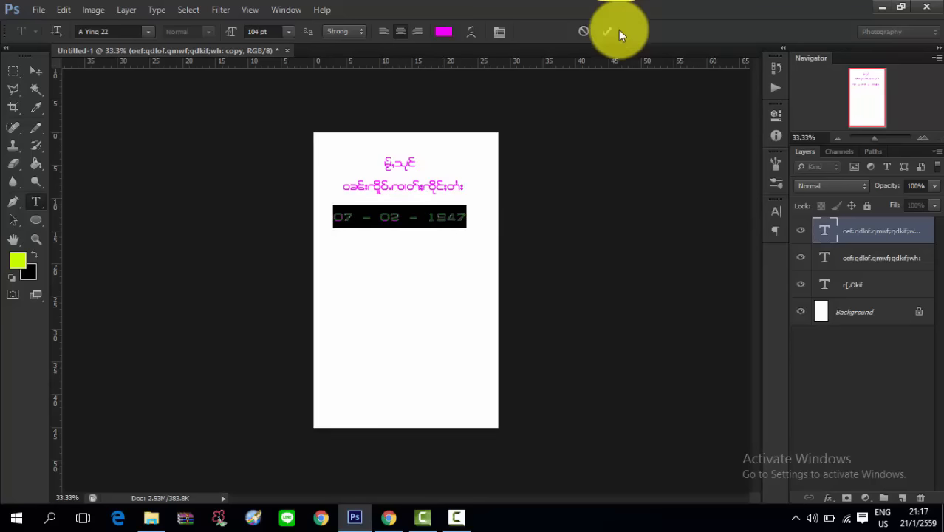
click(608, 32)
- Nudge the date line slightly to the right to center it under the second text line
click(37, 72)
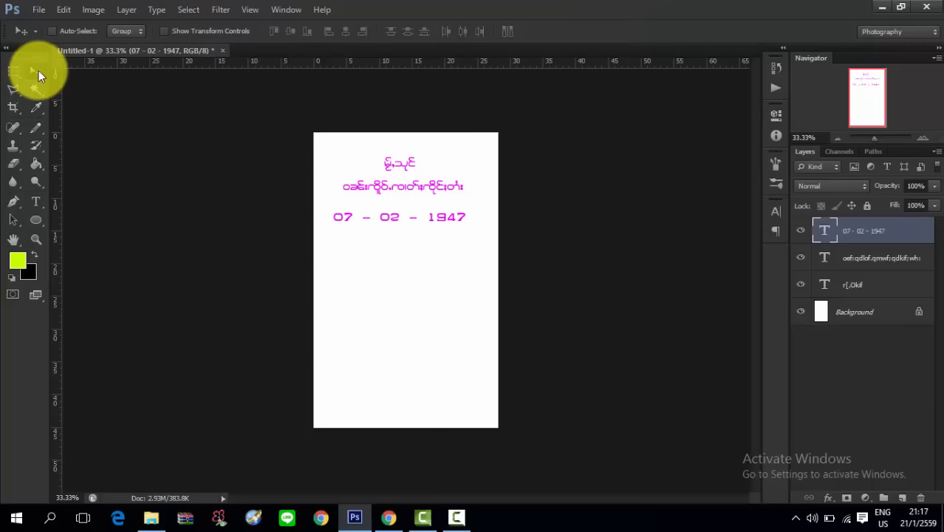
key(Right)
key(Right)
key(Right)
key(Right)
key(Right)
key(Right)
key(Right)
key(Right)
key(Right)
key(Right)
key(Right)
key(Right)
key(Right)
key(Right)
key(Right)
key(Right)
key(Right)
key(Right)
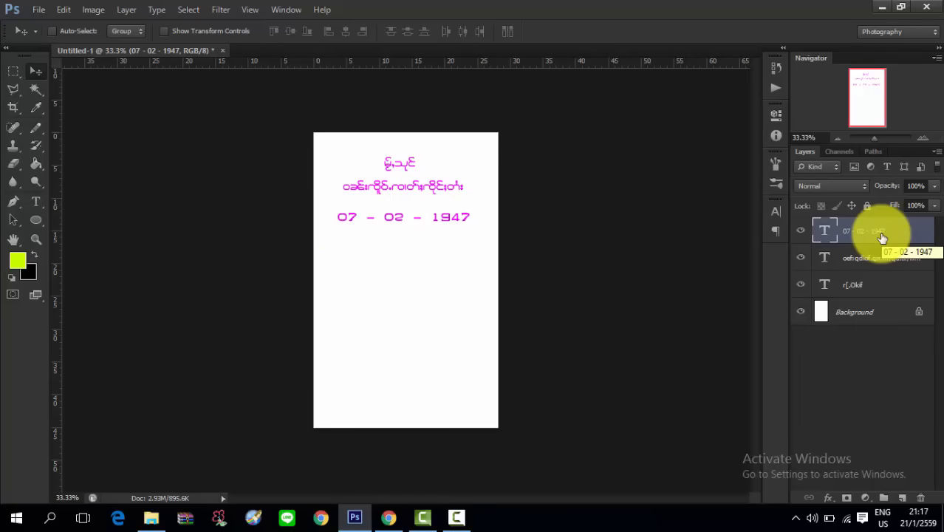
- Spread the lines apart by moving the date to the page's lower third and the second line midway above it
drag(882, 237, 859, 228)
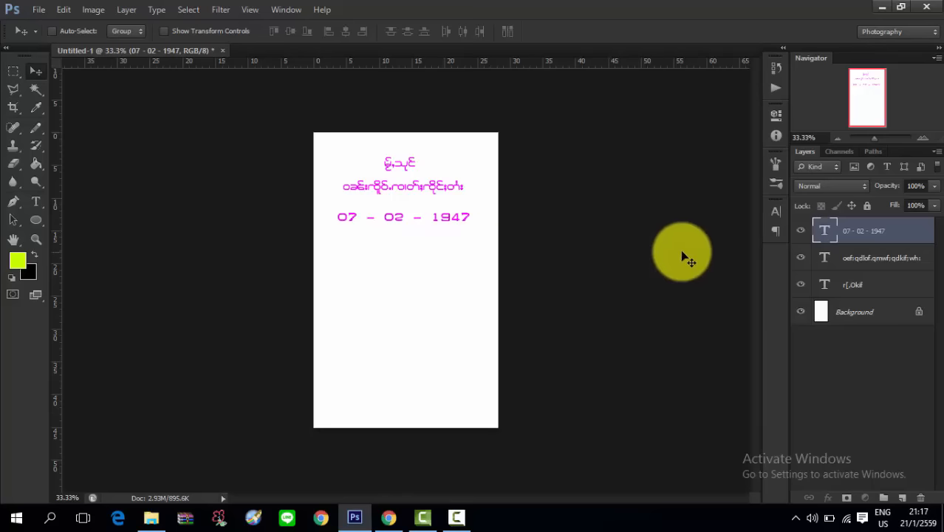
click(864, 286)
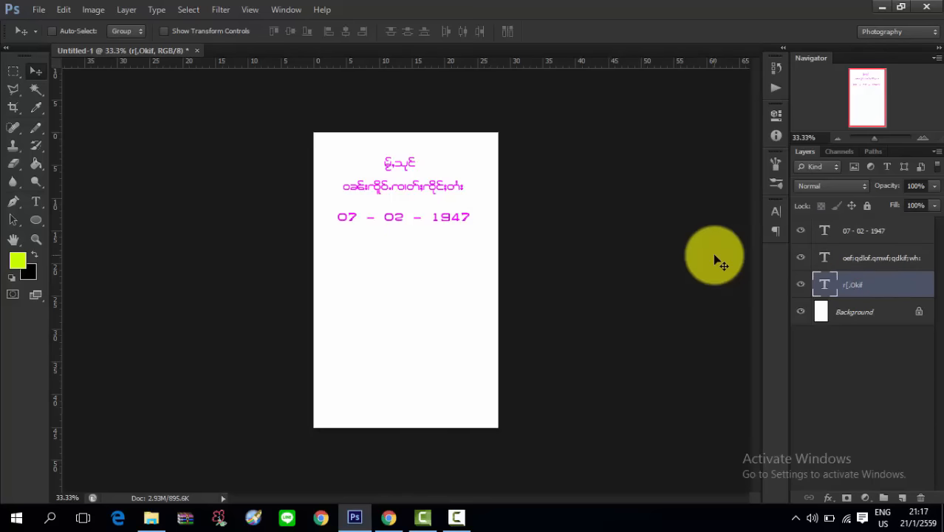
click(857, 231)
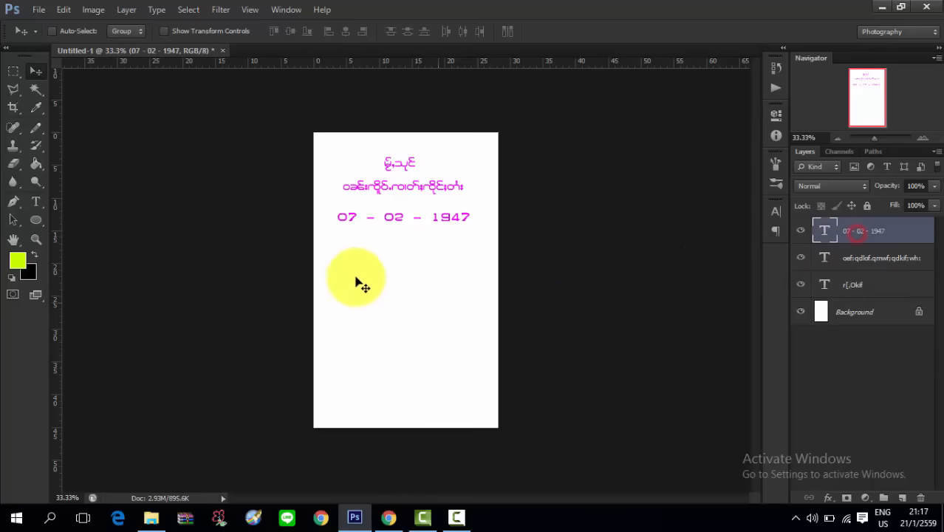
drag(358, 281, 379, 337)
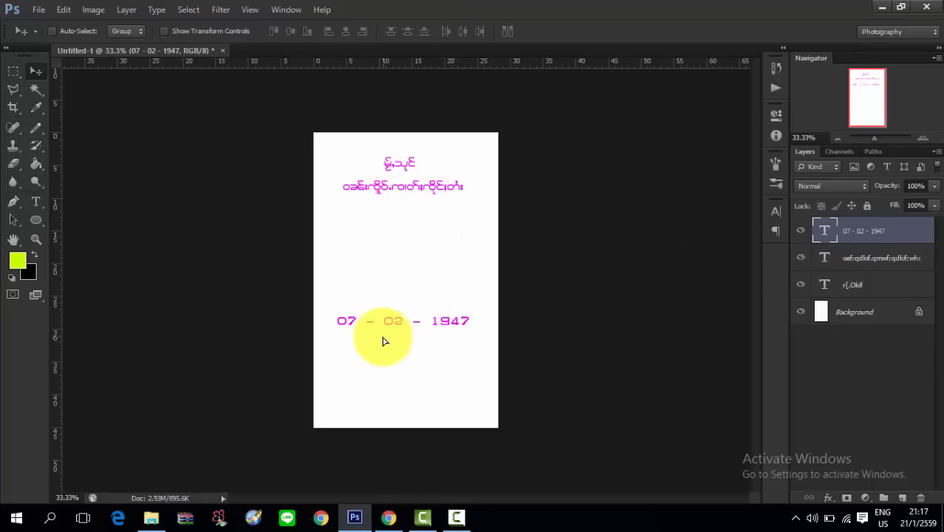
click(835, 258)
drag(395, 207, 393, 258)
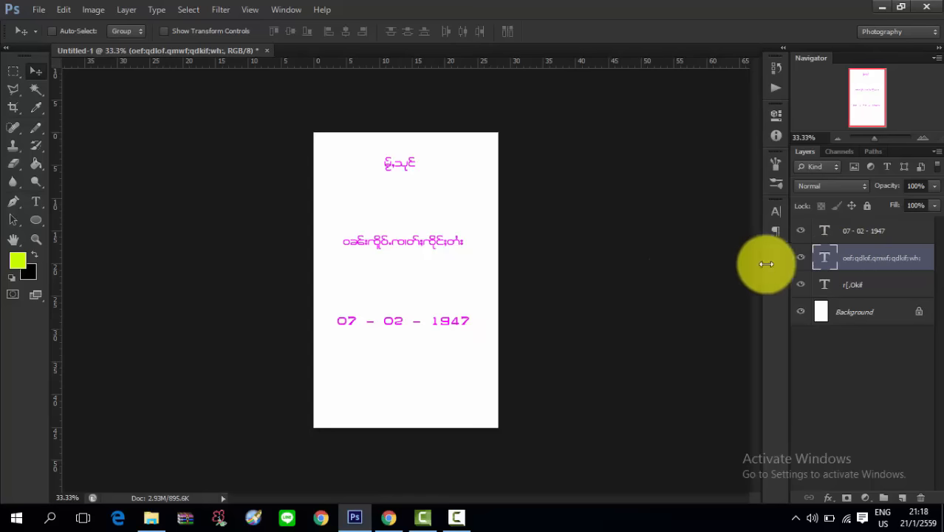
- Duplicate the date text layer and place the copy below the original date
double_click(855, 233)
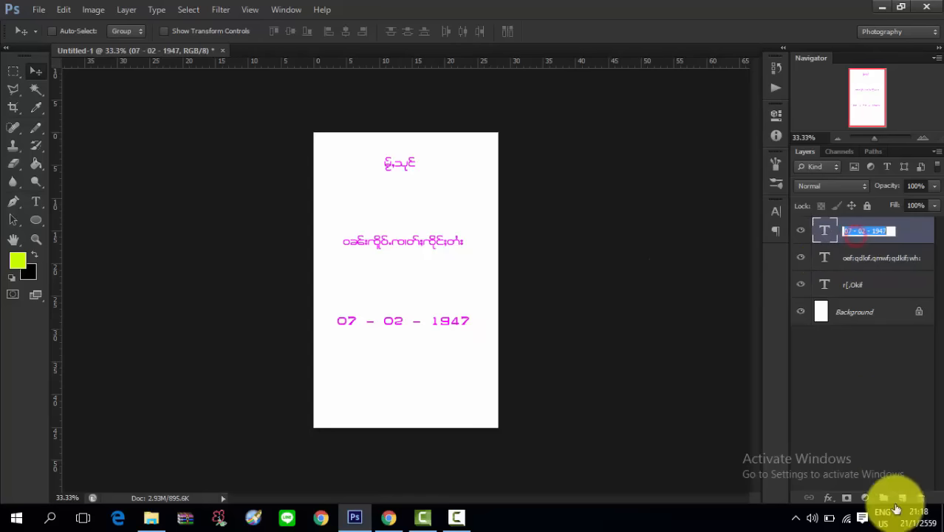
drag(902, 233, 902, 497)
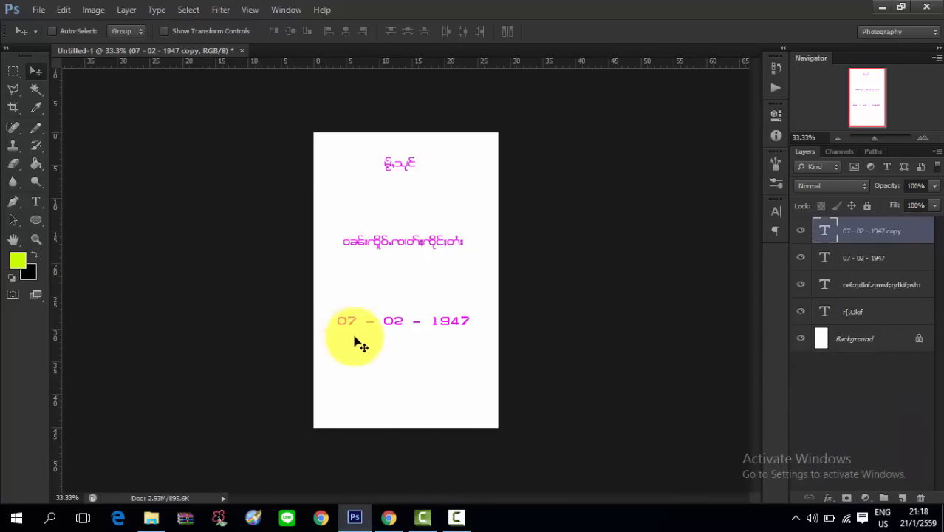
drag(395, 333, 398, 382)
- Replace the duplicated date below the original with Shan text keyed as "cgyf;clyf, 69 yD"
double_click(817, 233)
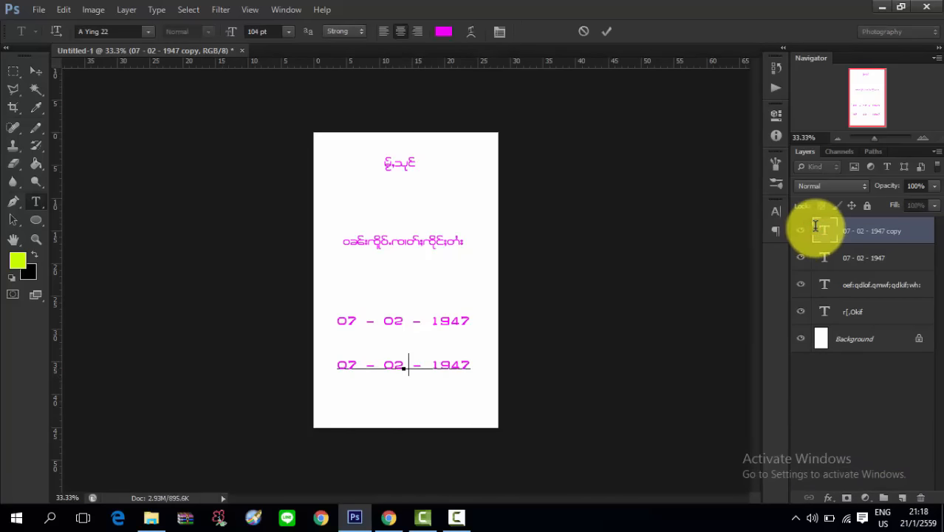
text(c)
key(BackSpace)
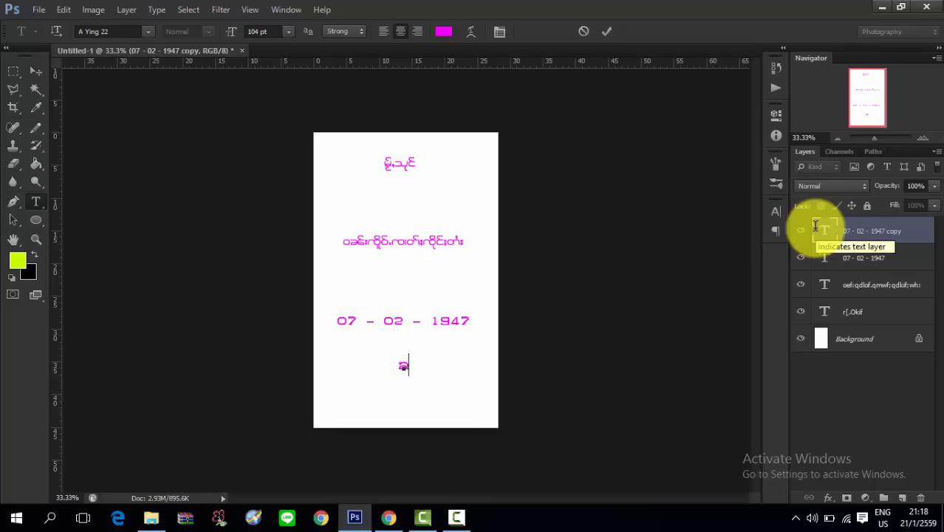
text(Gyf;clyfb)
key(BackSpace)
key(BackSpace)
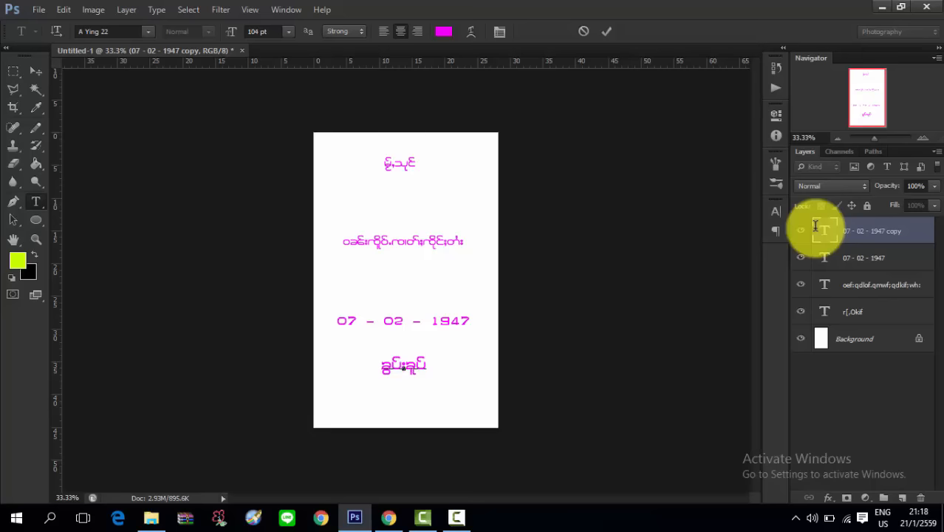
text(h)
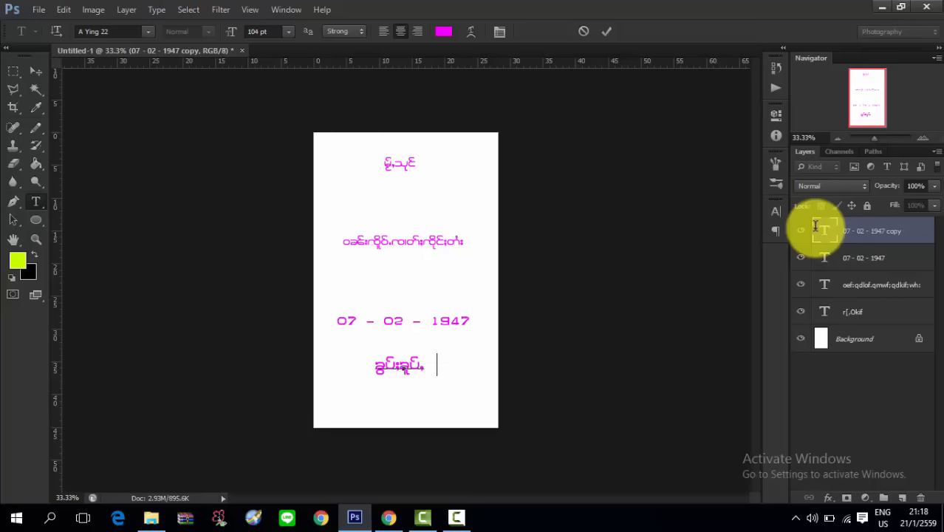
text(69 bD)
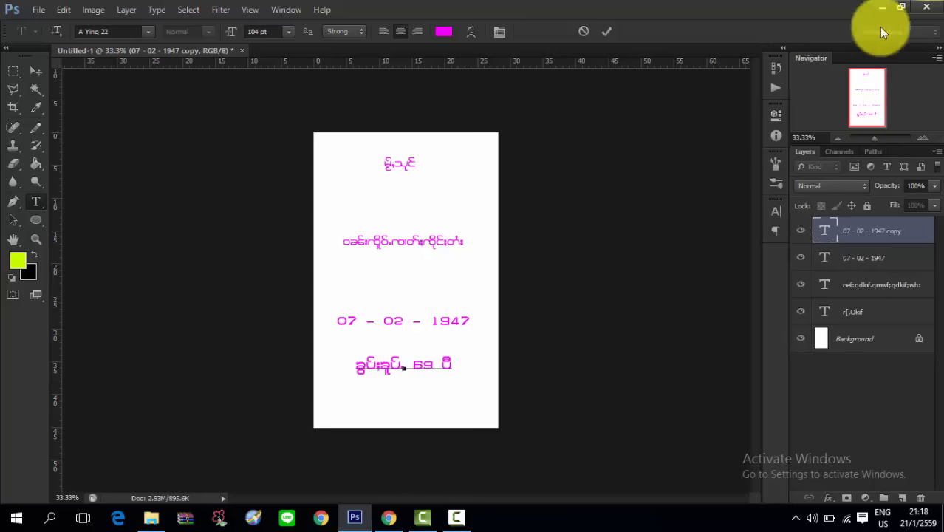
click(600, 30)
key(v)
- Duplicate the 69-year text layer, place the copy below the original, and undo that move
drag(850, 231, 902, 497)
drag(408, 367, 410, 407)
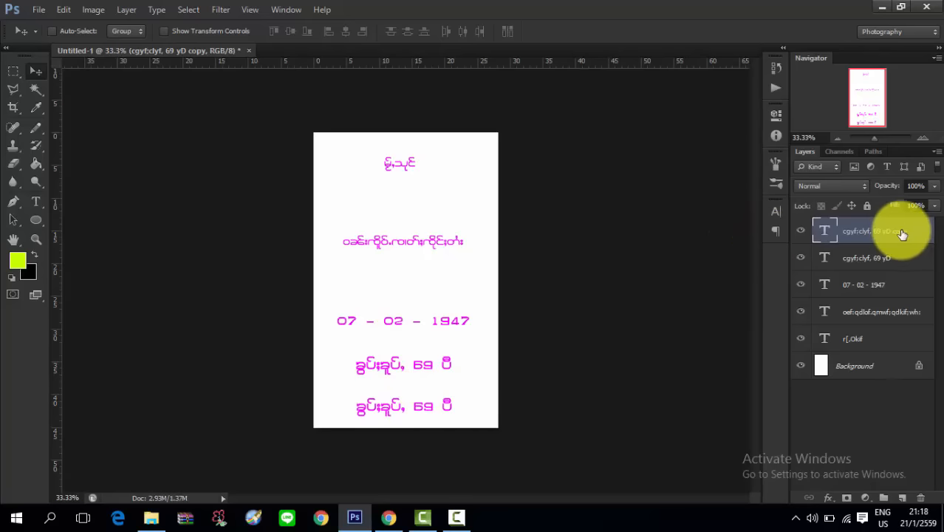
key(ctrl+z)
- Duplicate the 07 - 02 - 1947 line below the 69-year line and change the copy's year to 2016
drag(868, 297, 902, 497)
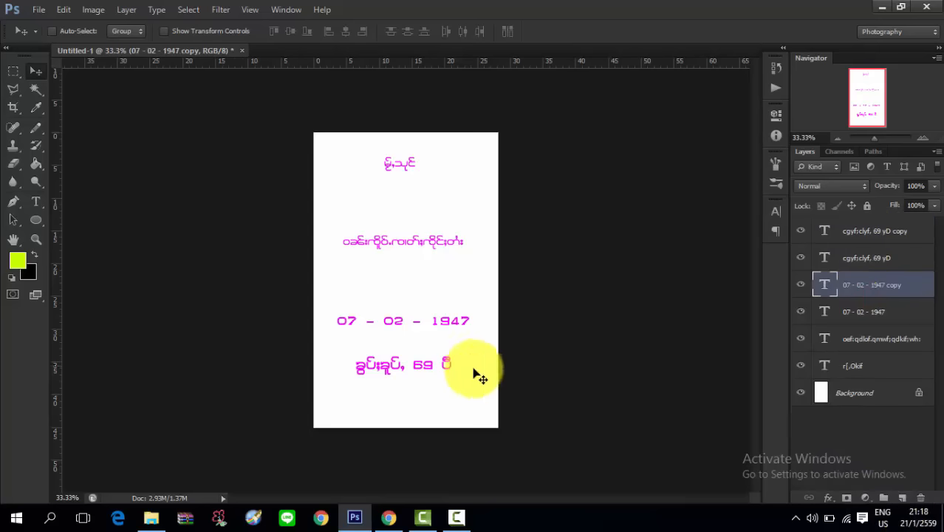
drag(407, 376, 425, 443)
double_click(823, 282)
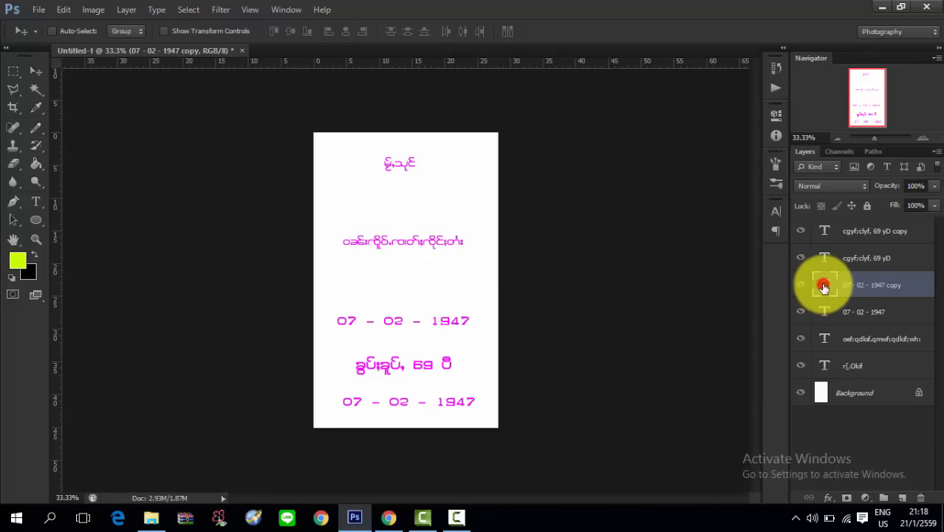
click(433, 404)
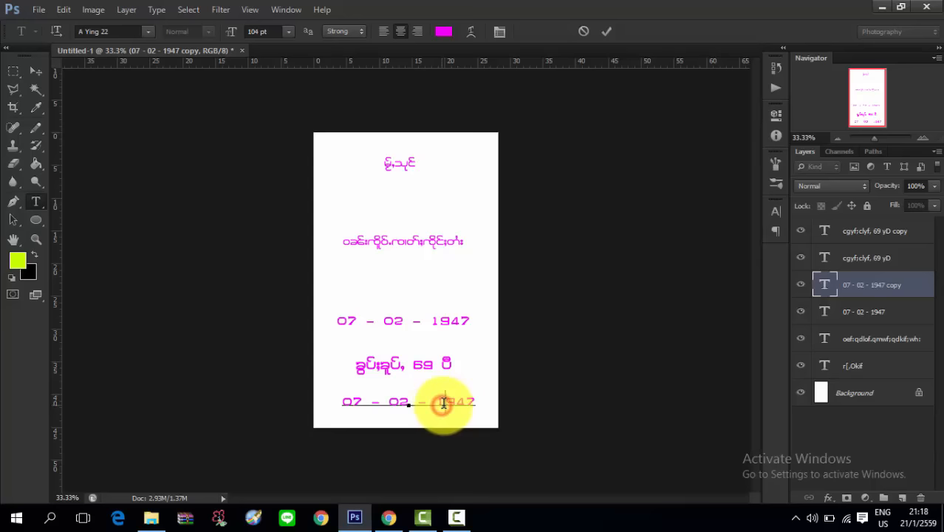
drag(444, 404, 511, 403)
key(BackSpace)
key(BackSpace)
text(2)
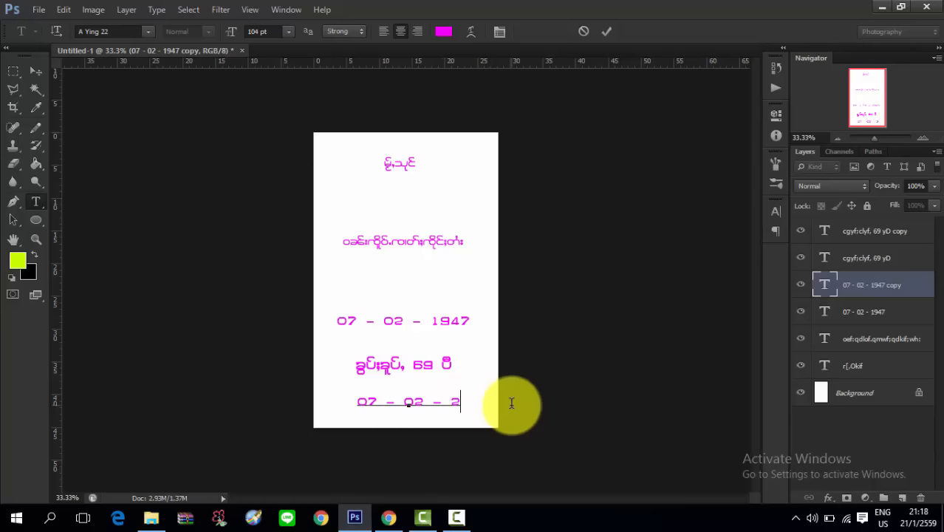
text(01)
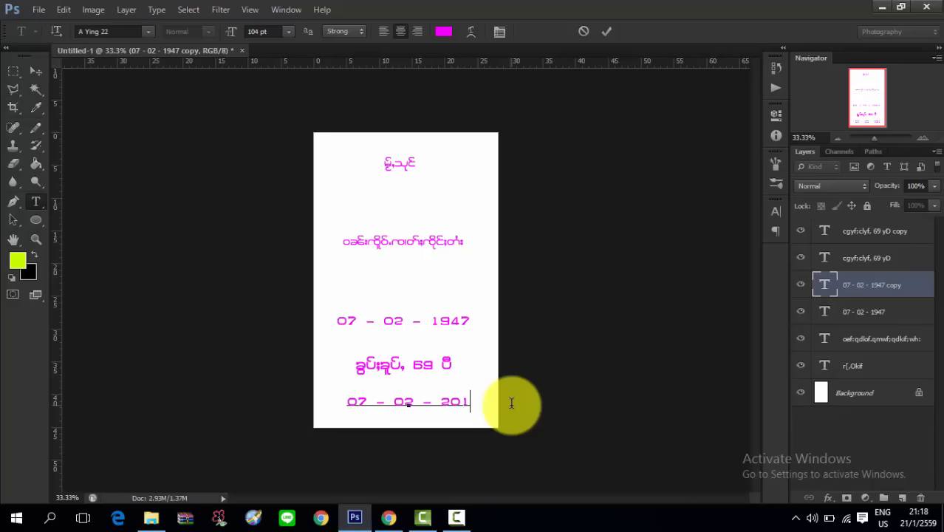
text(6)
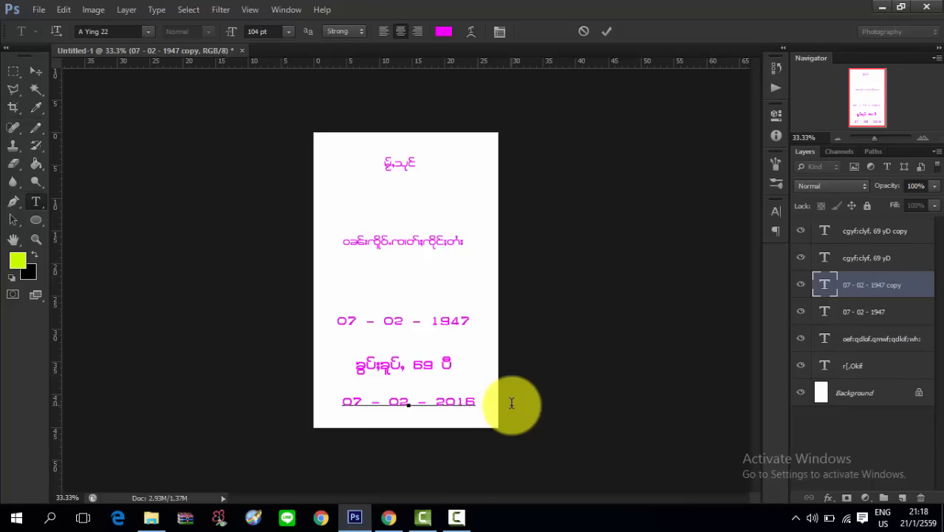
click(607, 32)
key(v)
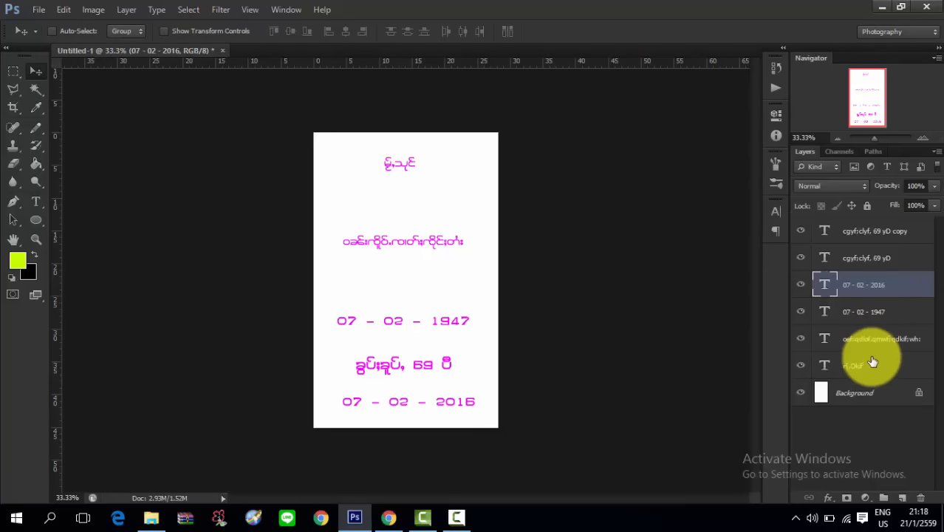
- Enlarge the top Shan text line to 128 pt
click(870, 365)
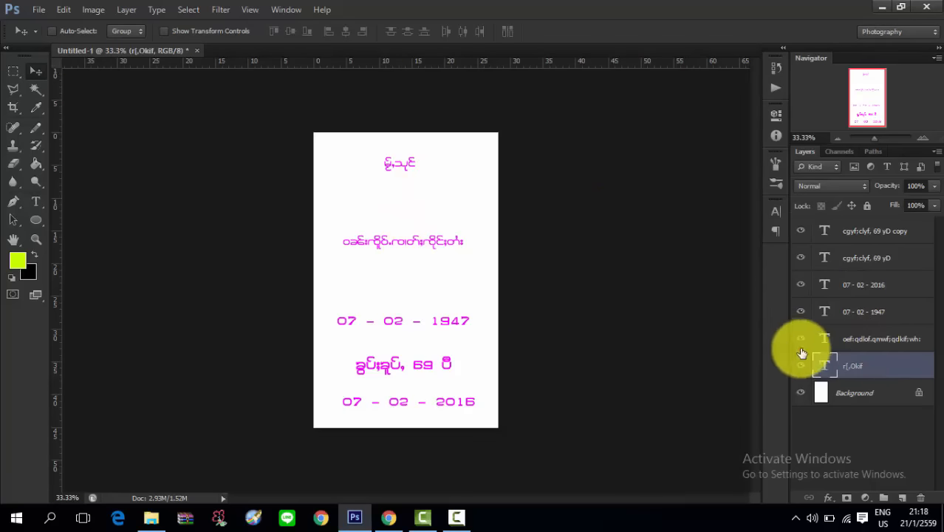
double_click(823, 365)
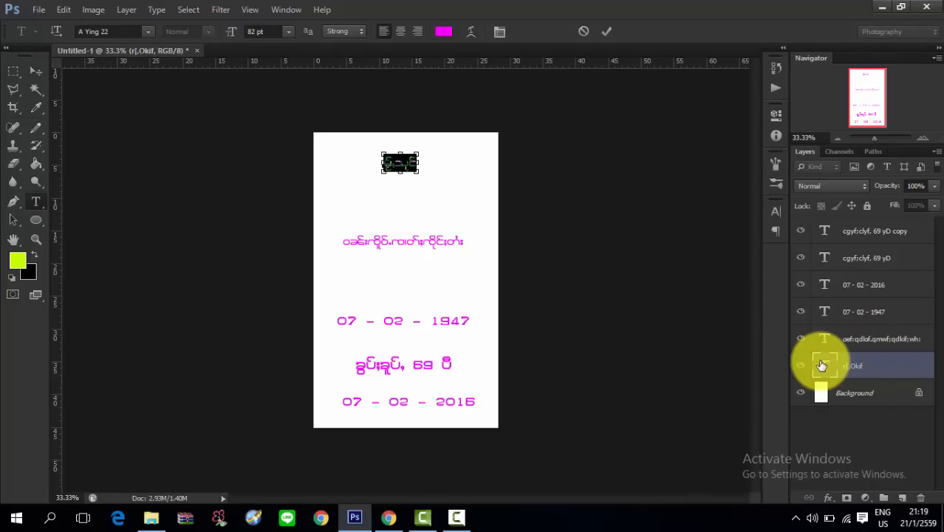
key(ctrl+shift+period)
key(ctrl+shift+period)
key(ctrl+shift+period)
key(ctrl+shift+period)
key(ctrl+shift+period)
key(ctrl+shift+period)
key(ctrl+shift+period)
key(ctrl+shift+period)
key(ctrl+shift+period)
key(ctrl+shift+period)
key(ctrl+shift+period)
key(ctrl+shift+period)
key(ctrl+shift+period)
key(ctrl+shift+period)
key(ctrl+shift+period)
key(ctrl+shift+period)
key(ctrl+shift+period)
key(ctrl+shift+period)
key(ctrl+shift+period)
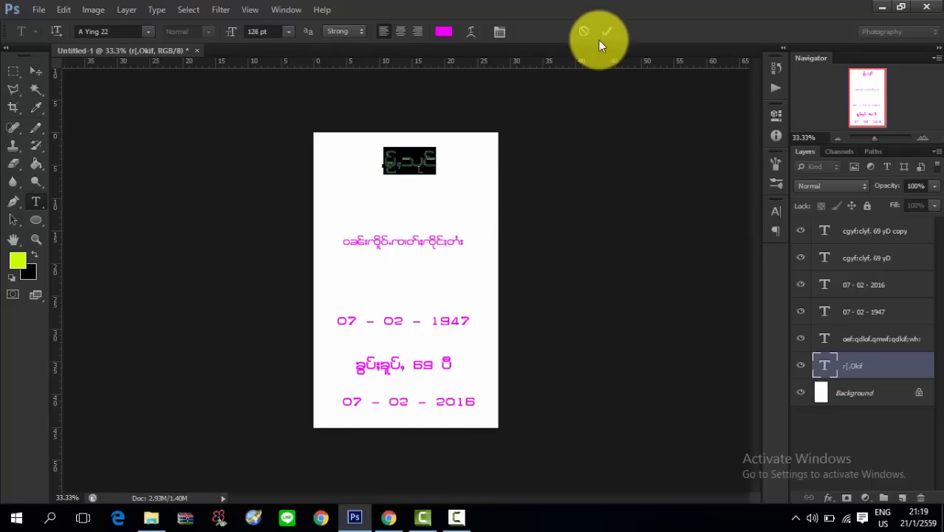
click(605, 28)
key(v)
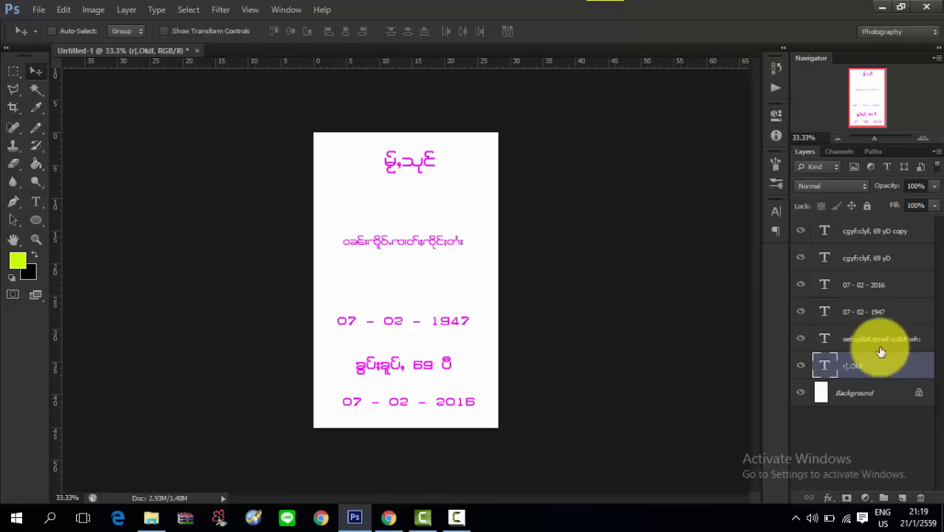
- Move the second Shan line and both date lines up the page, leaving a gap between the two dates
click(874, 339)
drag(396, 256, 402, 230)
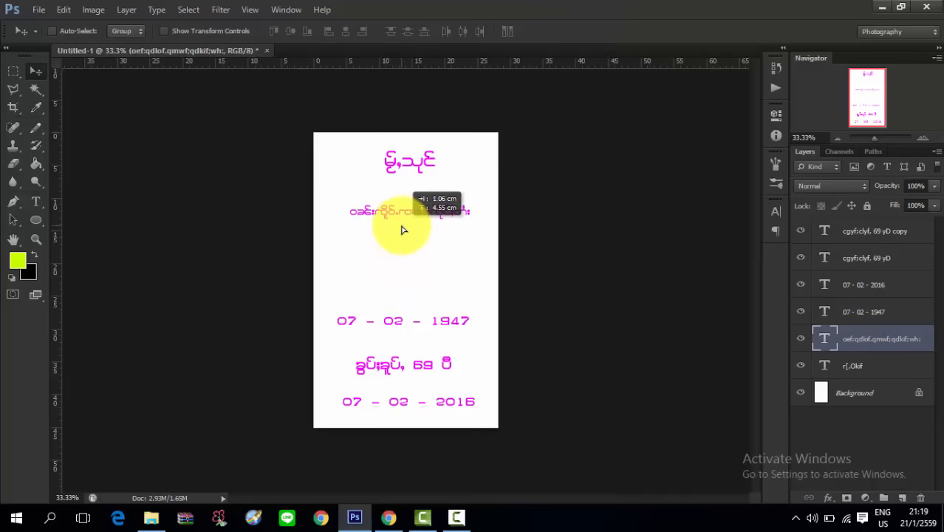
click(864, 314)
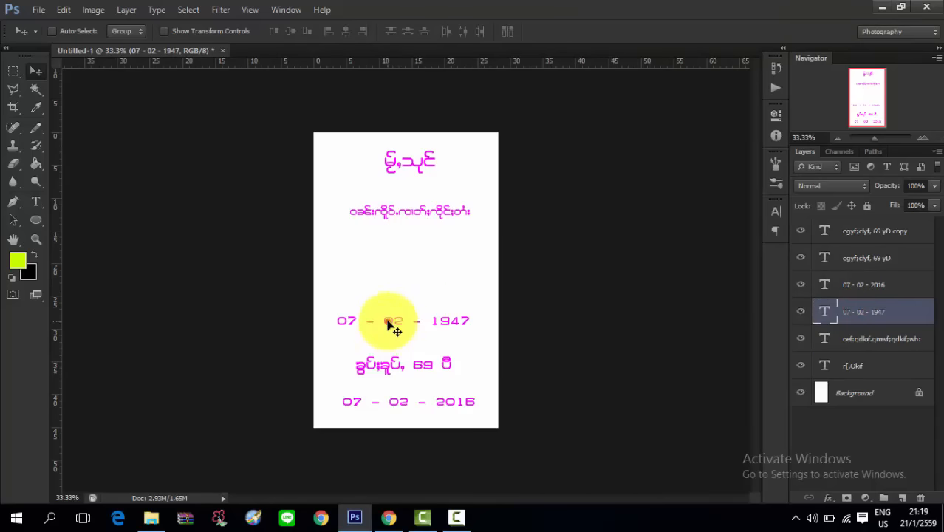
drag(390, 322, 394, 264)
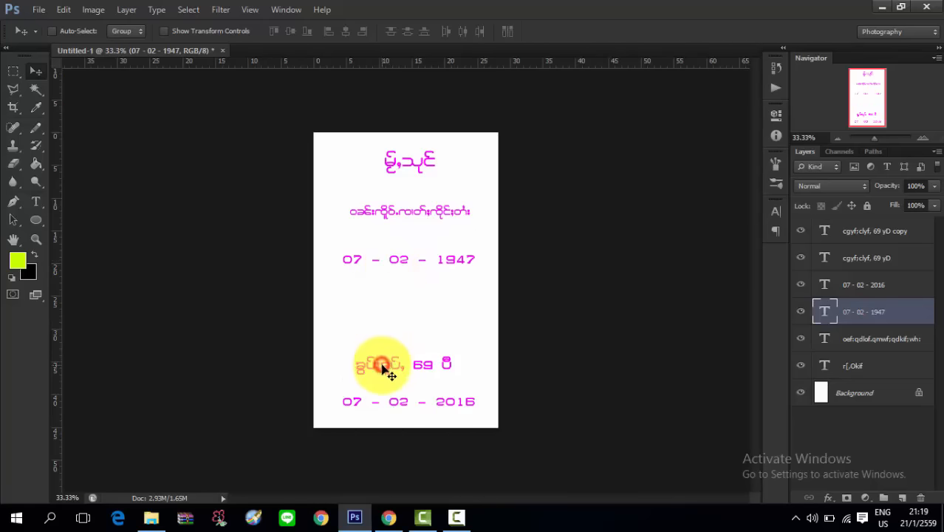
click(874, 284)
drag(420, 348, 412, 295)
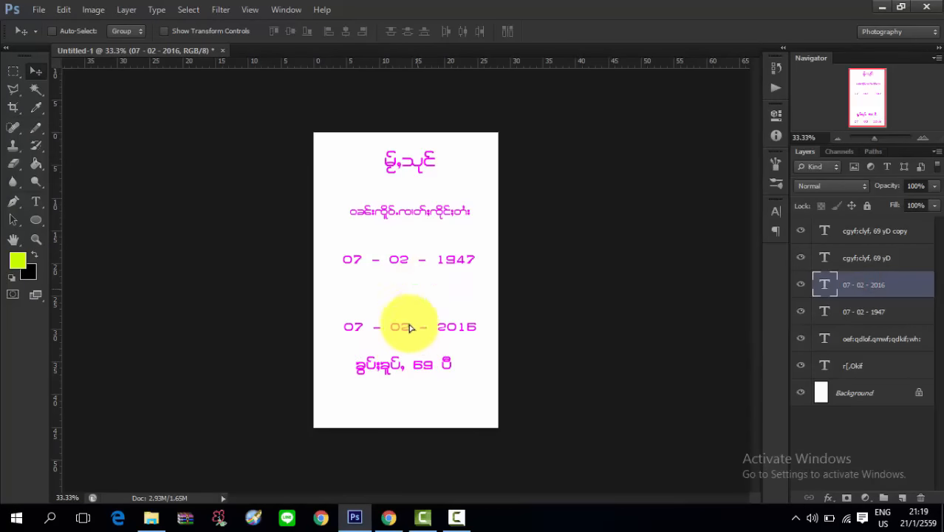
- Move the 69-year line between the two dates and delete its leftover duplicate layer
click(840, 256)
drag(422, 347, 427, 291)
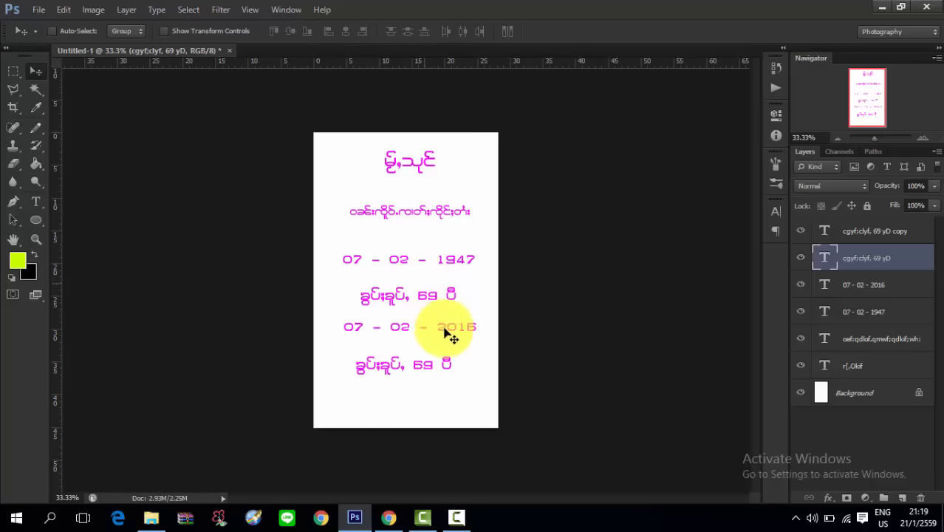
click(800, 233)
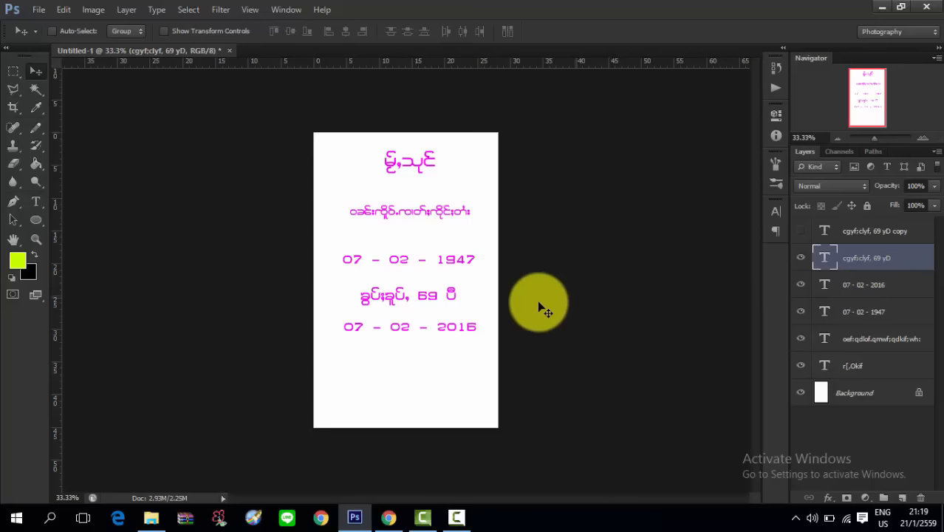
drag(837, 247, 921, 496)
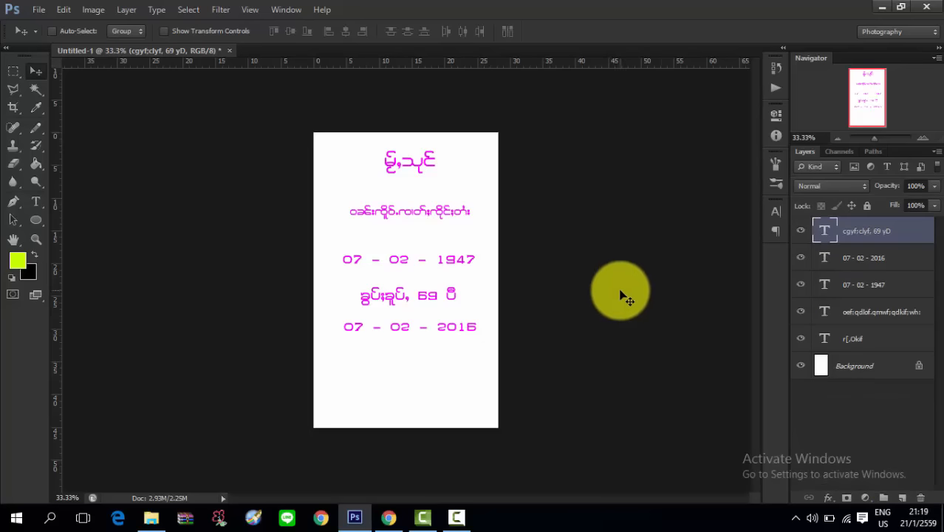
- Recolor the 69-year text line dark purple
double_click(821, 235)
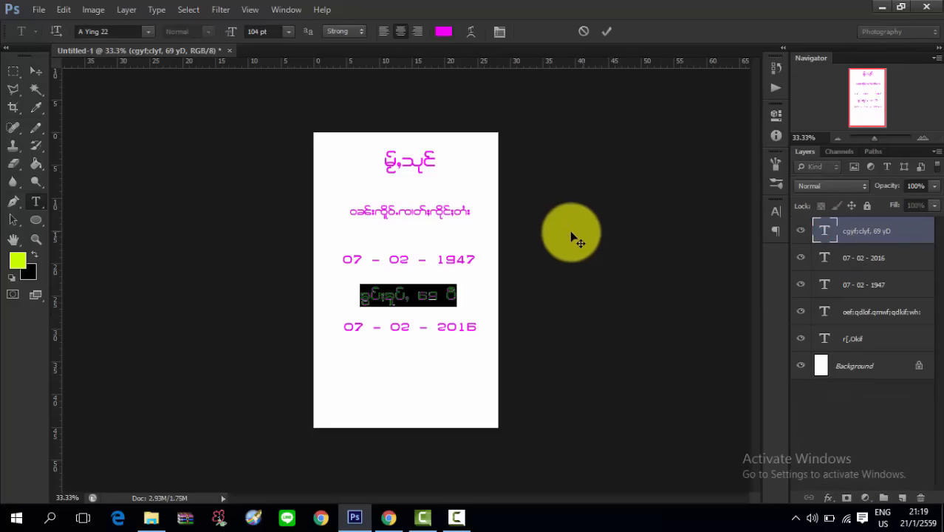
click(441, 33)
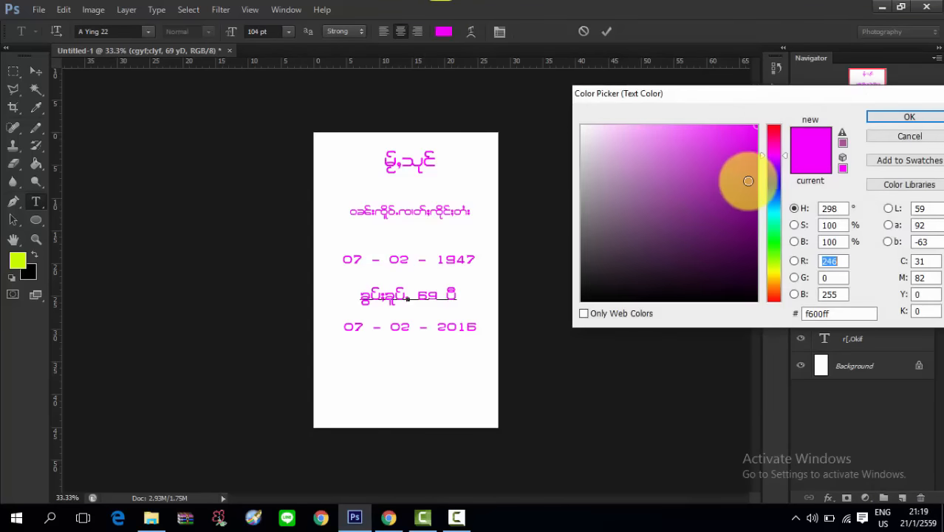
click(748, 184)
click(900, 118)
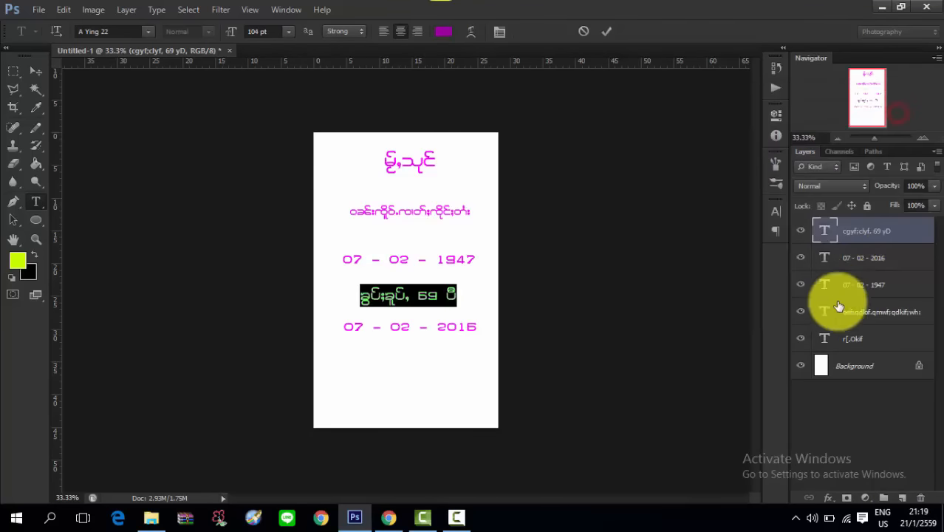
- Recolor the 07 - 02 - 2016 date line cyan
double_click(824, 257)
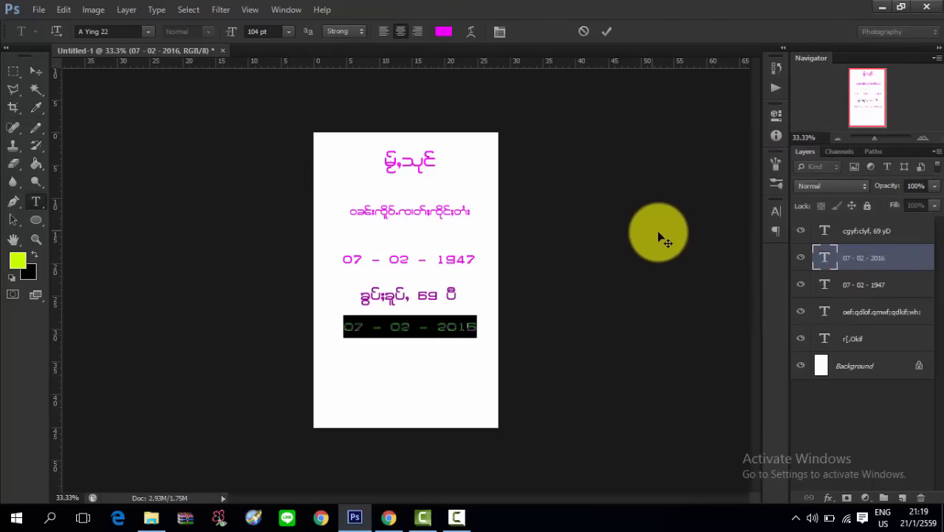
click(443, 31)
click(774, 219)
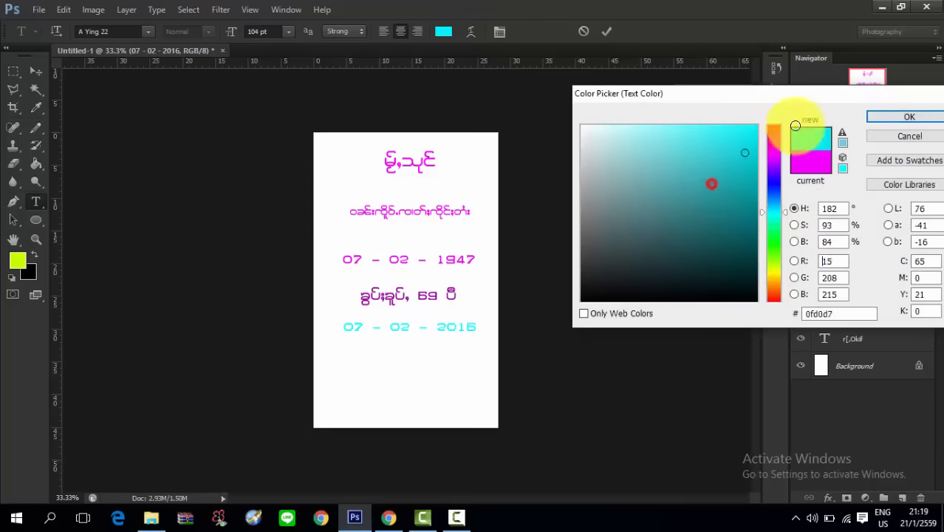
click(880, 123)
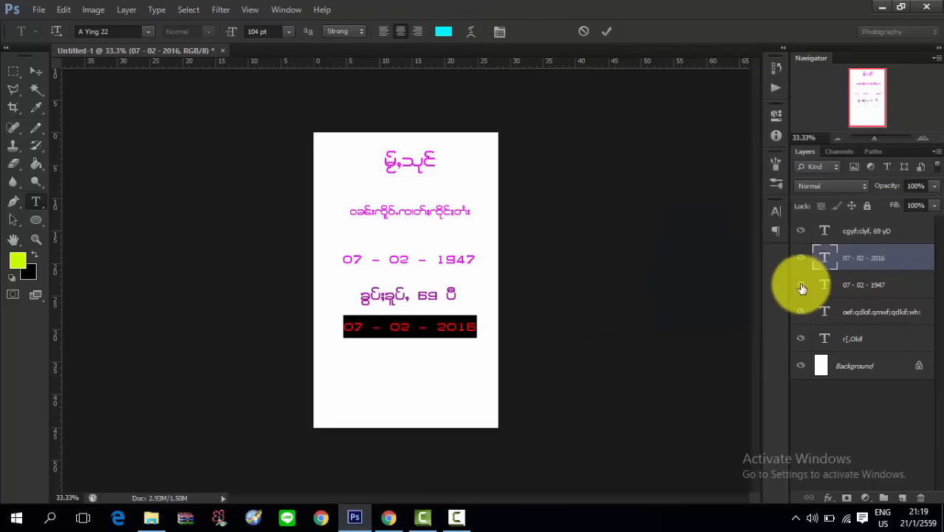
- Recolor the 07 - 02 - 1947 date line red (ff0000)
click(798, 285)
click(800, 285)
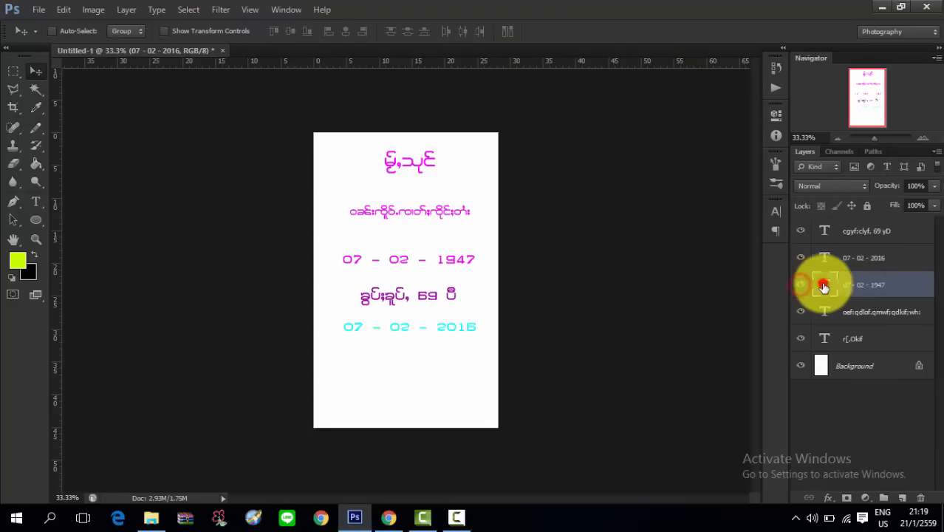
double_click(824, 284)
click(443, 31)
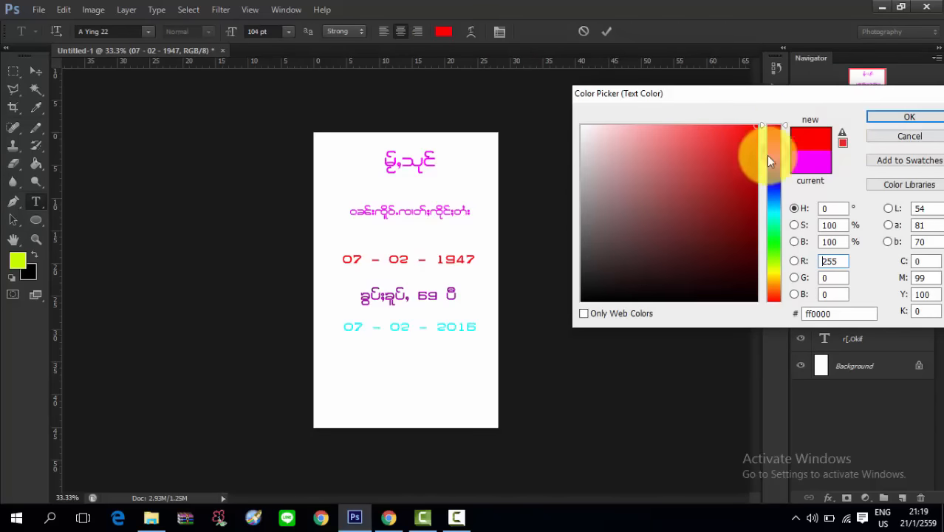
click(896, 118)
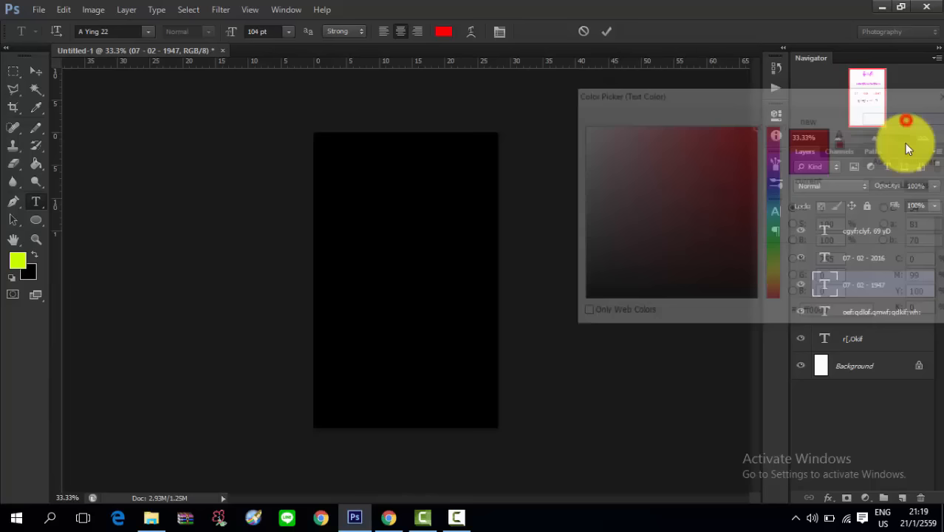
- Recolor the second Shan text line orange and commit the text edit
double_click(817, 311)
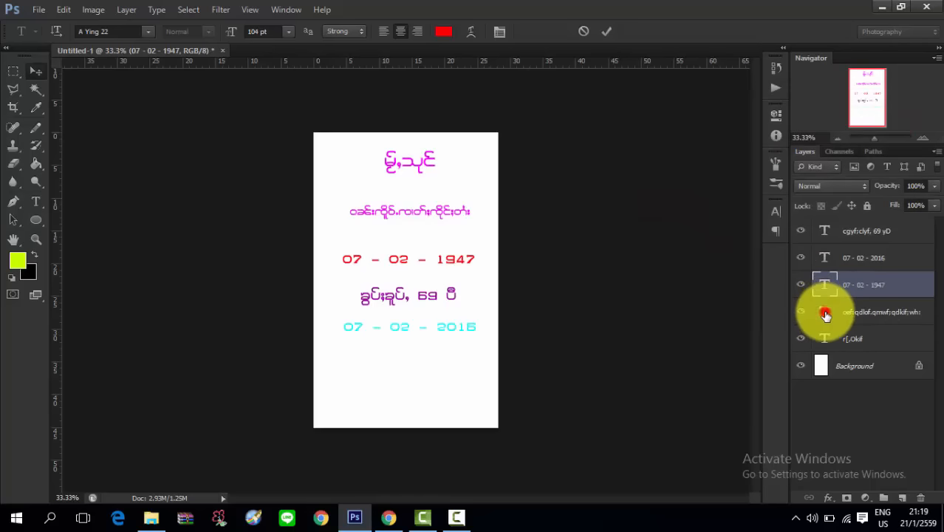
click(445, 32)
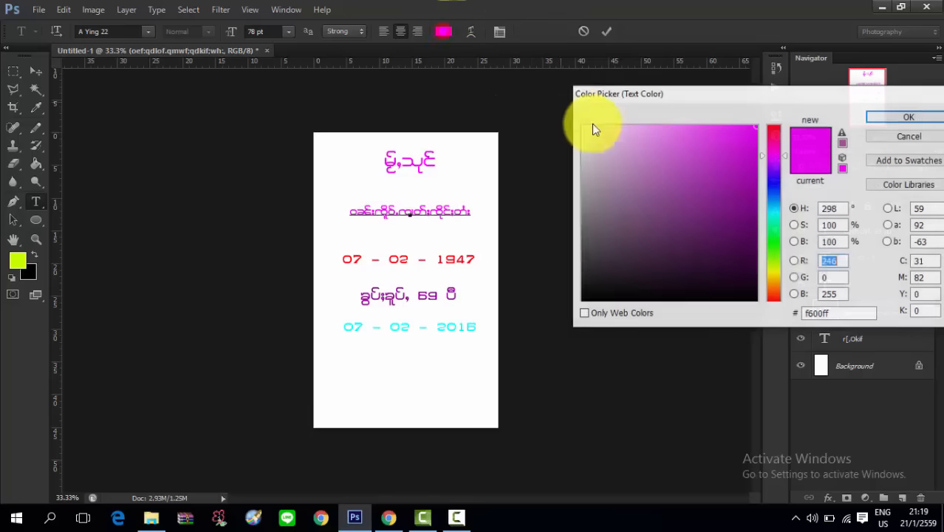
mouse_move(777, 286)
mouse_down()
mouse_move(775, 298)
mouse_move(775, 283)
mouse_up()
click(888, 118)
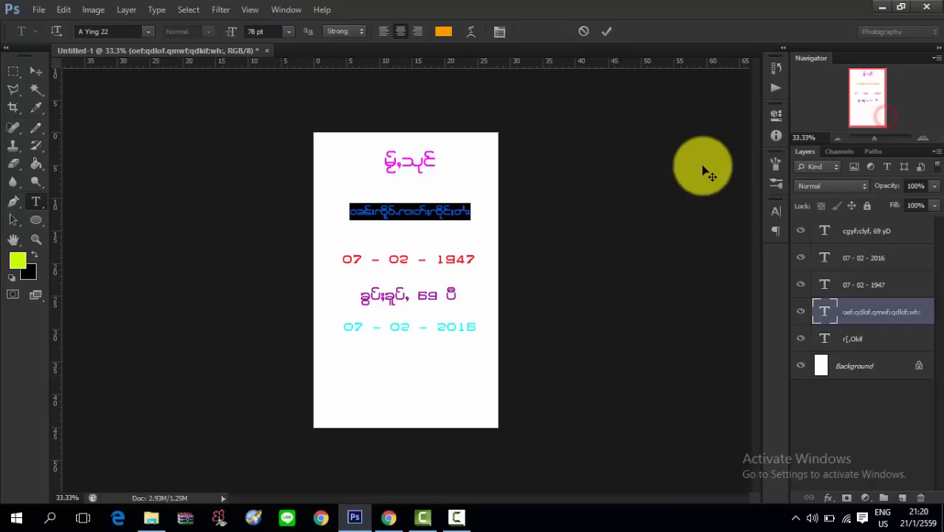
click(606, 30)
key(v)
- Recolor the top Shan title line green and commit the text edit
click(825, 337)
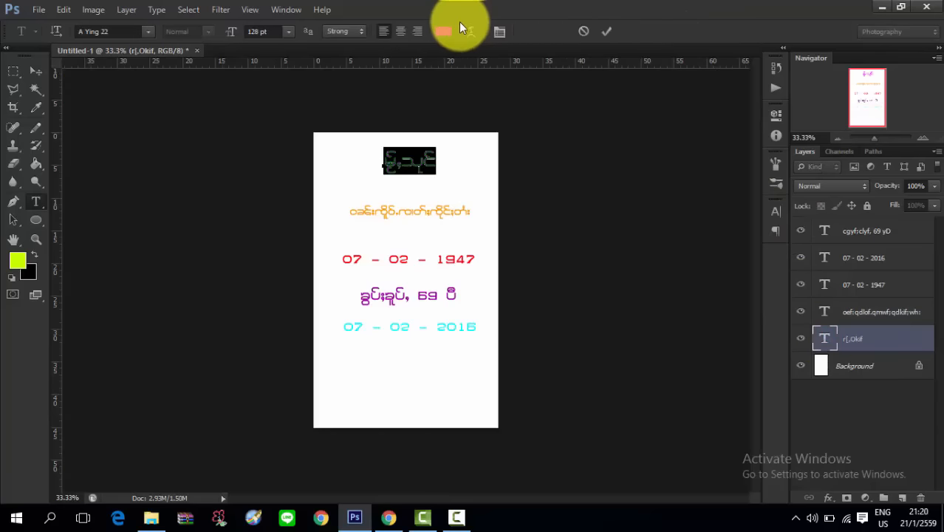
click(447, 29)
drag(778, 181, 787, 245)
drag(718, 172, 804, 180)
click(886, 118)
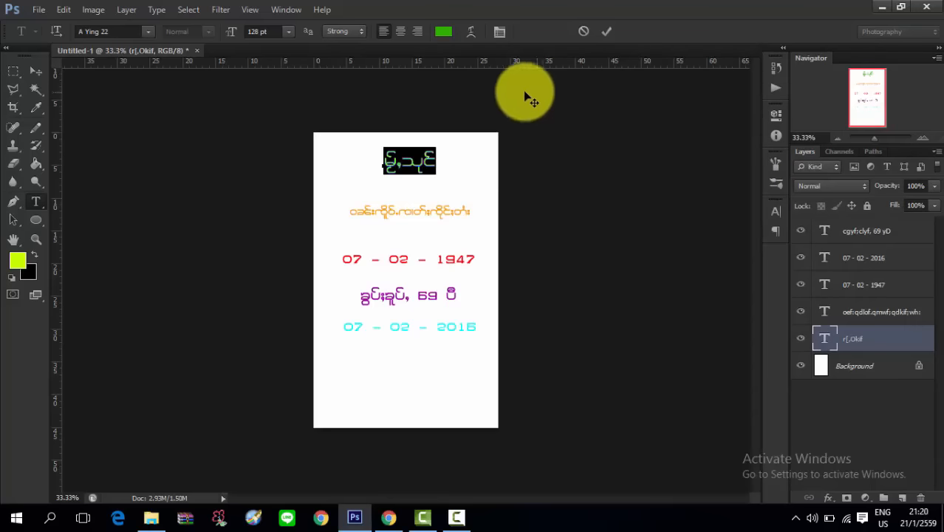
click(605, 29)
key(v)
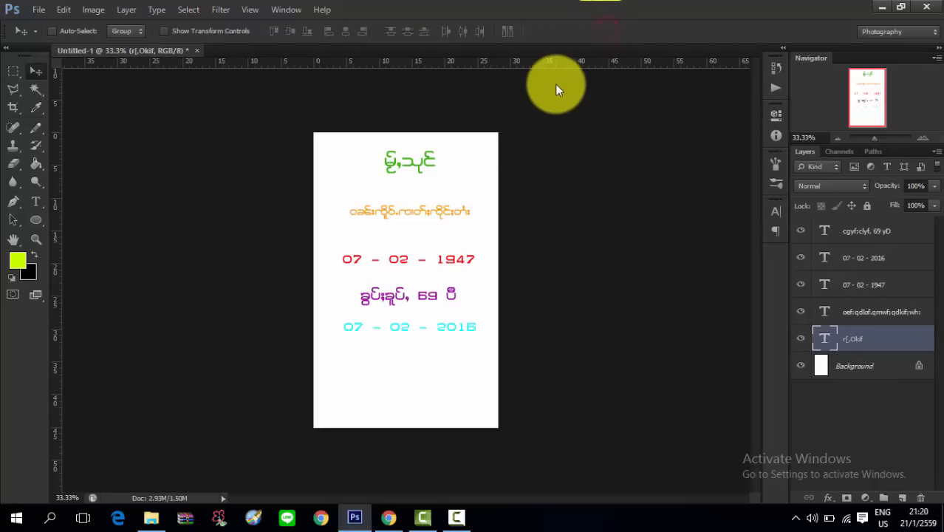
- Show the animation timeline and duplicate the first frame until there are ten frames
click(285, 10)
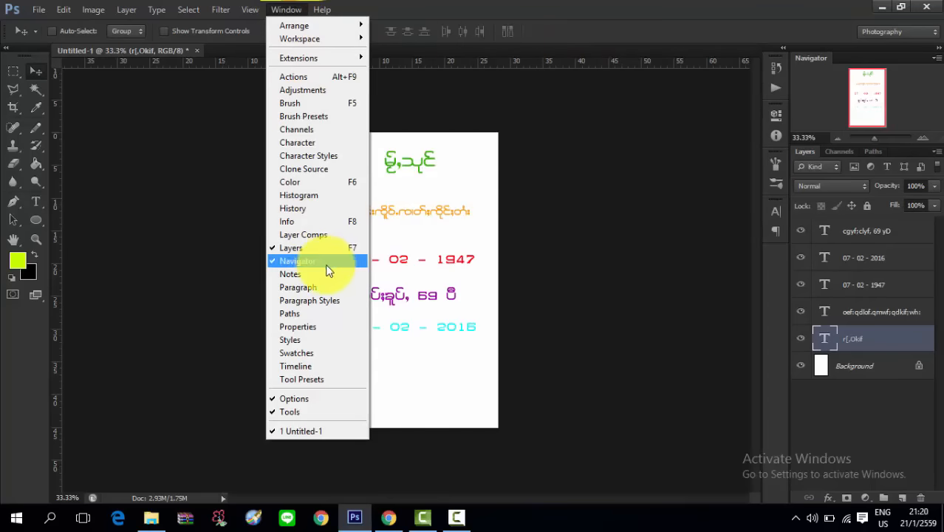
click(308, 366)
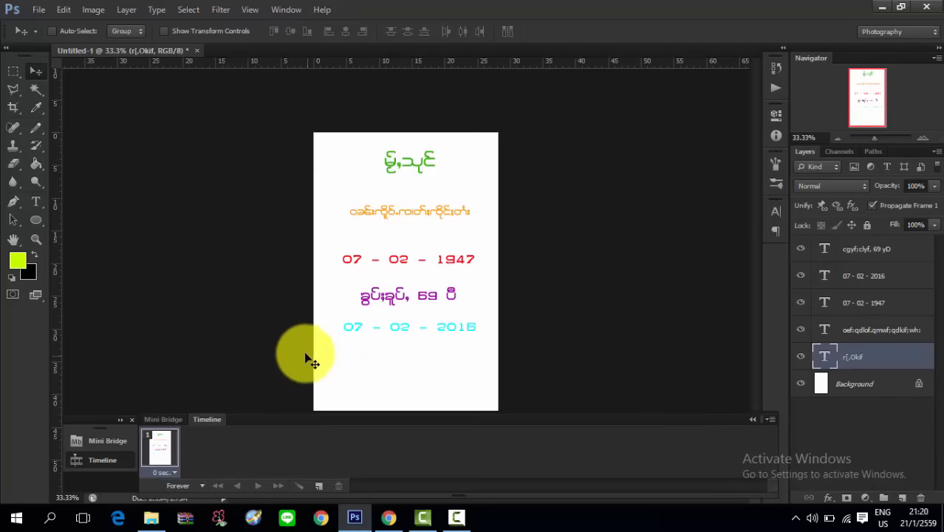
click(318, 486)
click(319, 486)
click(318, 486)
click(318, 487)
click(319, 486)
click(318, 486)
click(318, 486)
click(318, 486)
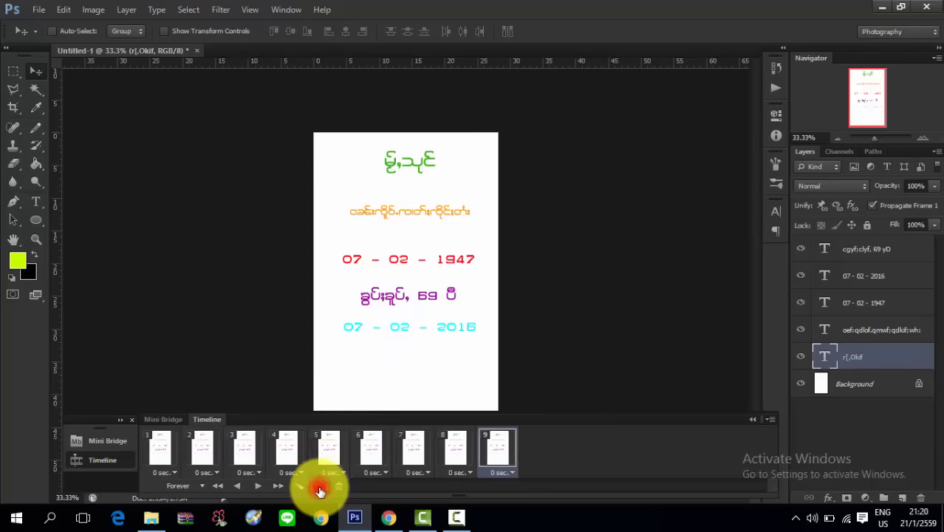
click(318, 486)
- Go through the five text layers and match them against the first five animation frames
click(154, 450)
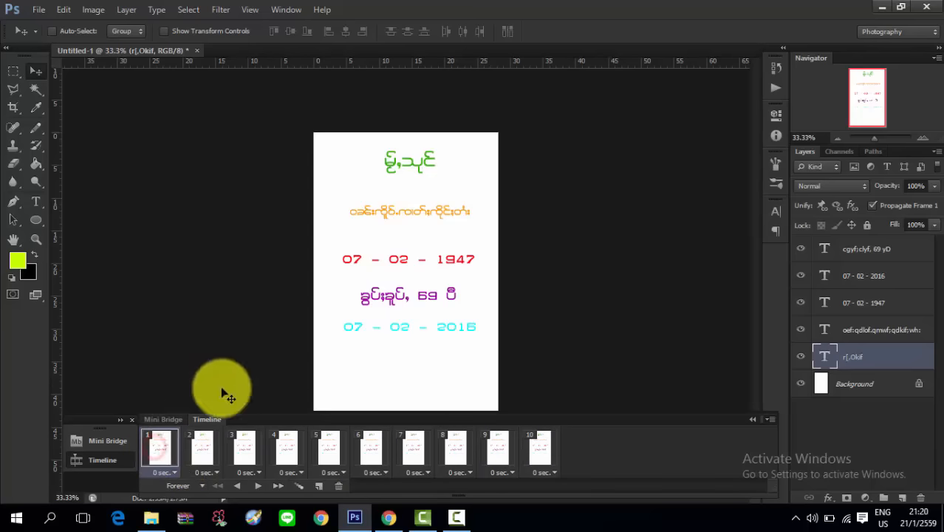
click(875, 249)
click(858, 278)
click(853, 305)
click(851, 331)
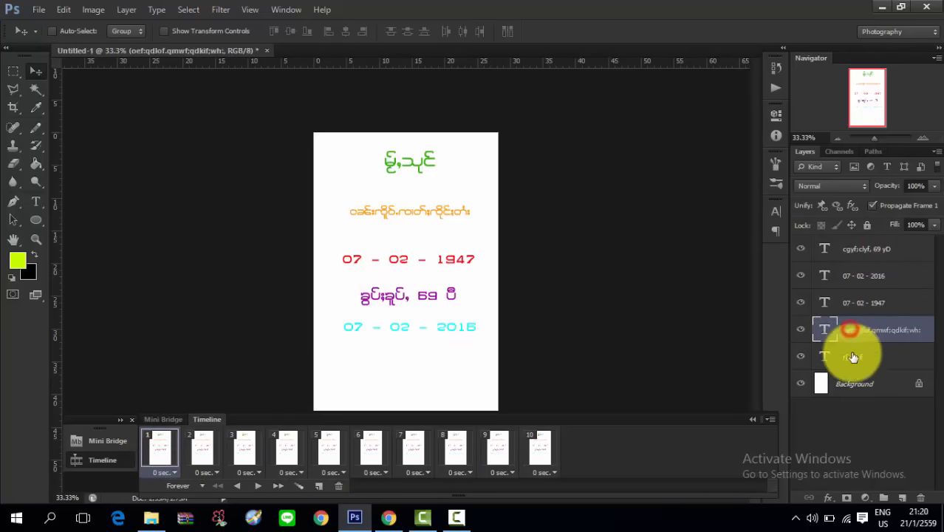
click(853, 356)
click(159, 452)
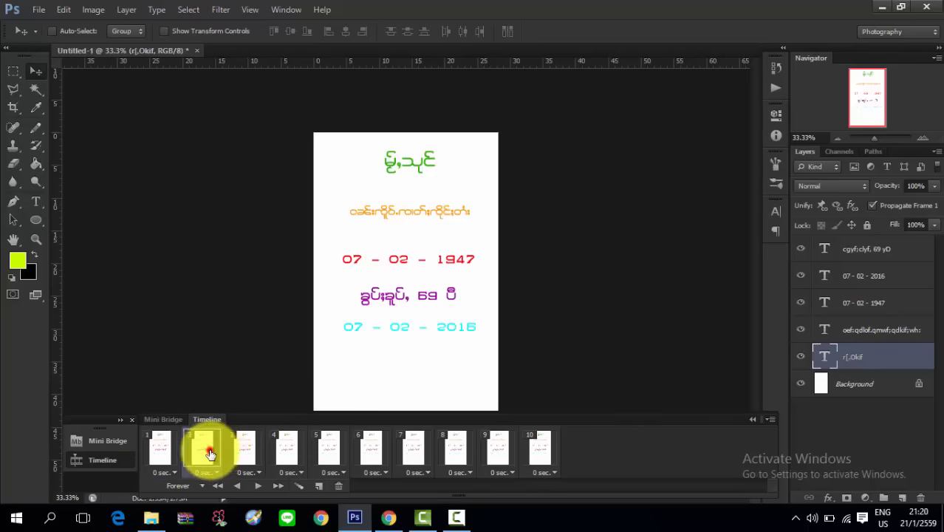
click(203, 449)
click(243, 449)
click(286, 446)
click(328, 449)
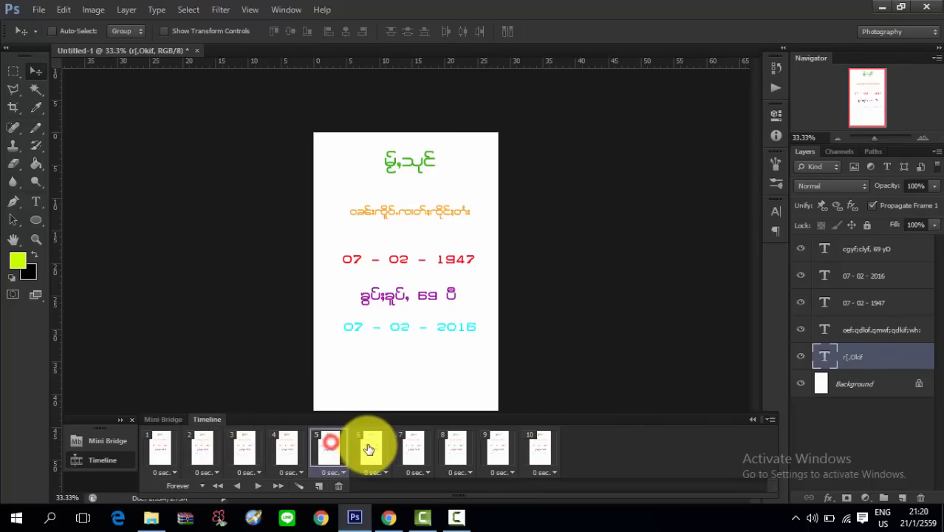
- Delete frames 6 to 10 from the animation
click(369, 445)
shift+click(543, 452)
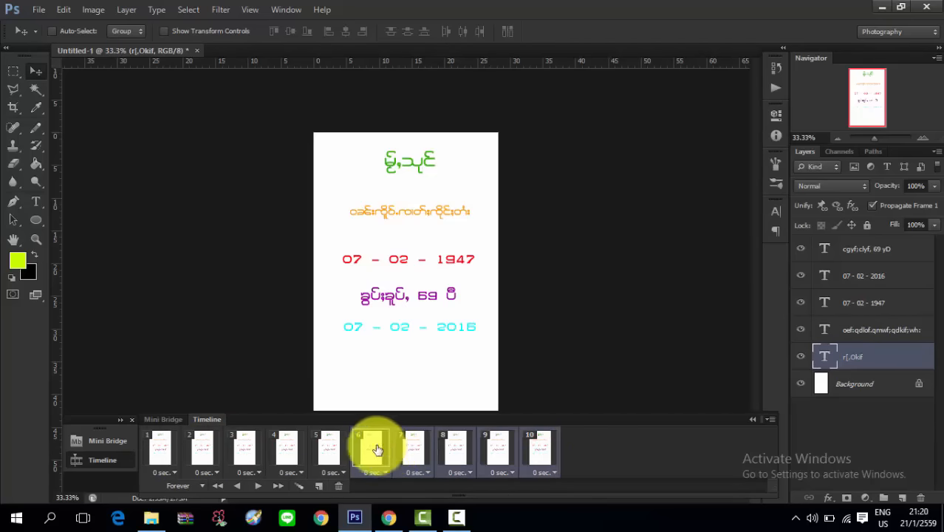
drag(376, 447, 338, 488)
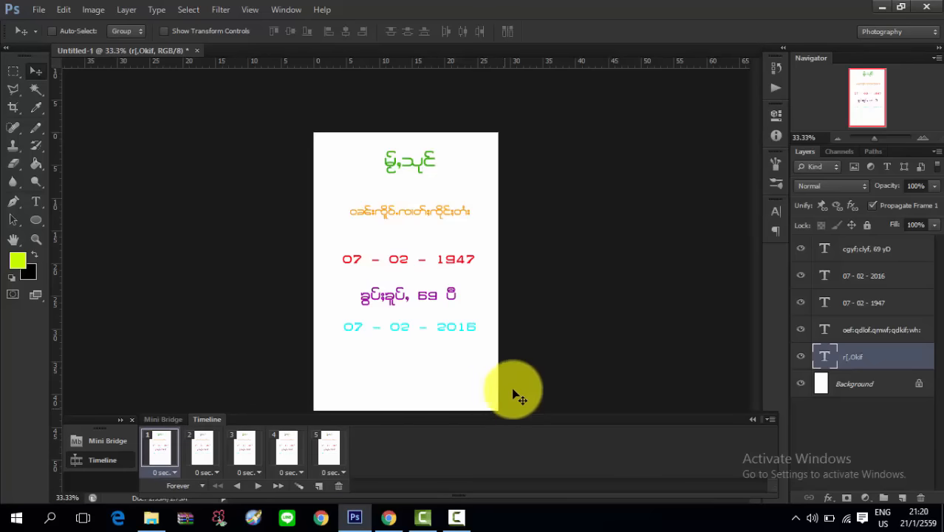
- In frame 1, hide every text layer except the top title line
click(801, 331)
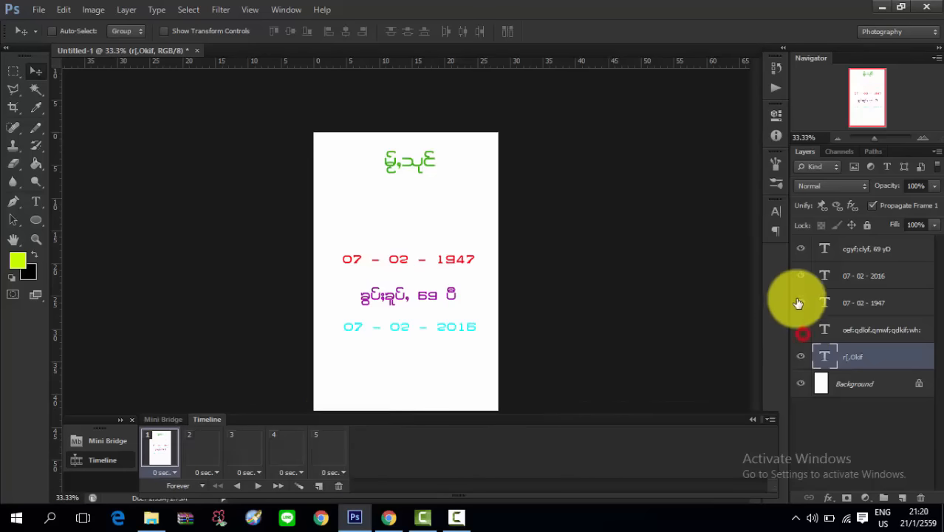
click(801, 303)
click(800, 276)
click(801, 249)
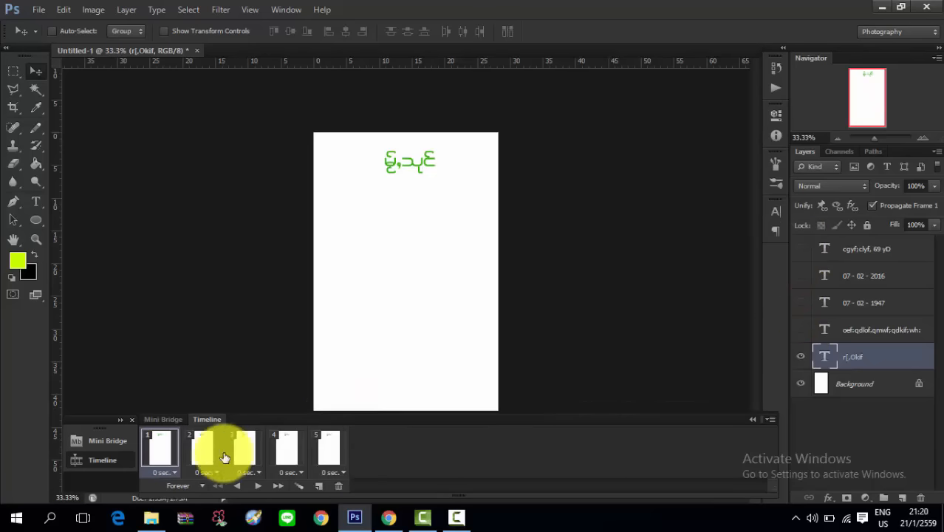
- Show the second text line in frame 2, and that line plus 07 - 02 - 1947 in frame 3
click(201, 449)
click(803, 331)
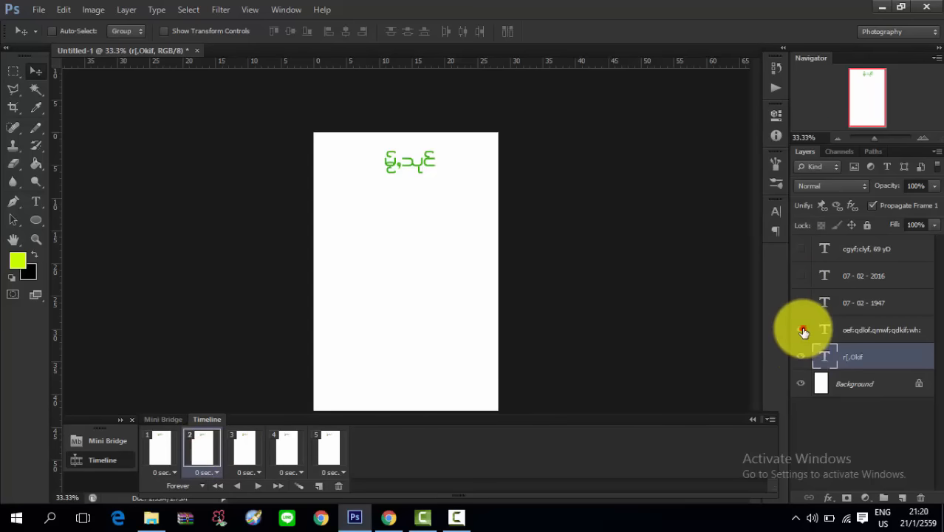
click(241, 451)
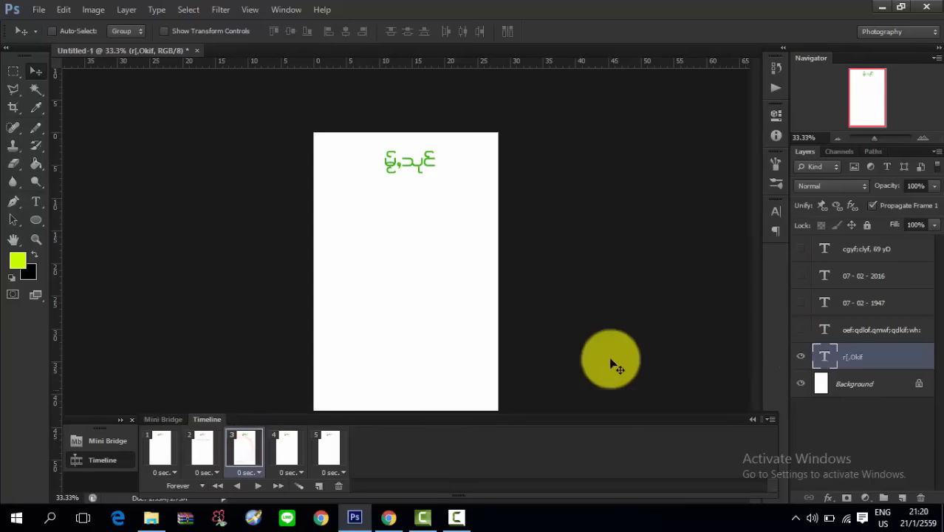
click(802, 329)
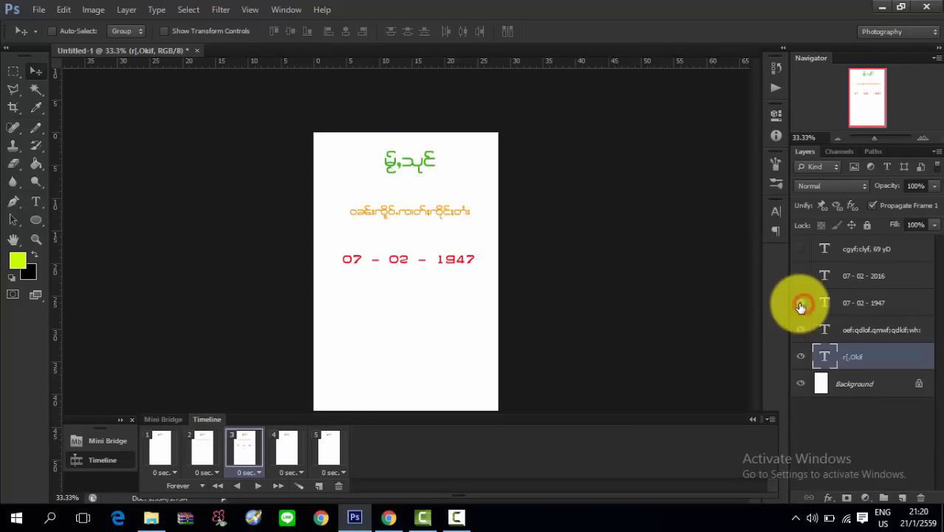
- Show the second line and both dates in frame 4, and all text layers including the 69-year line in frame 5
click(277, 454)
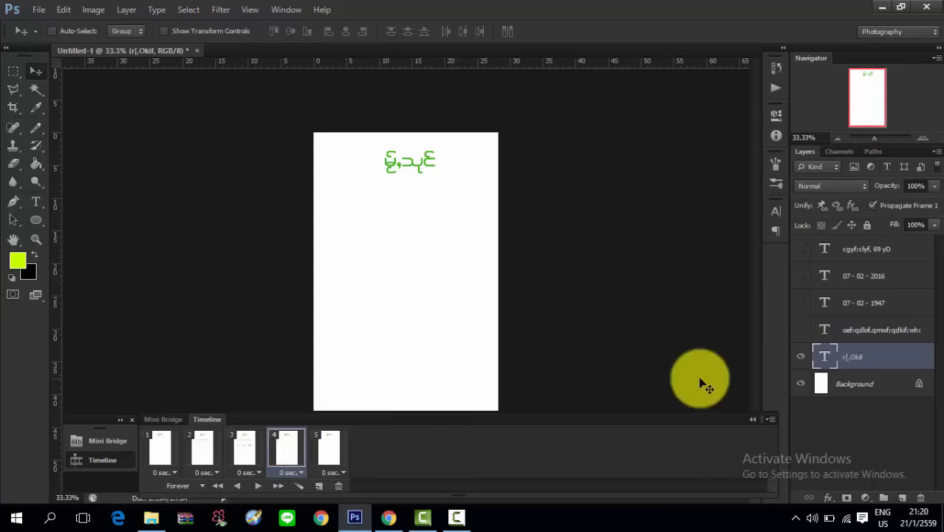
click(802, 330)
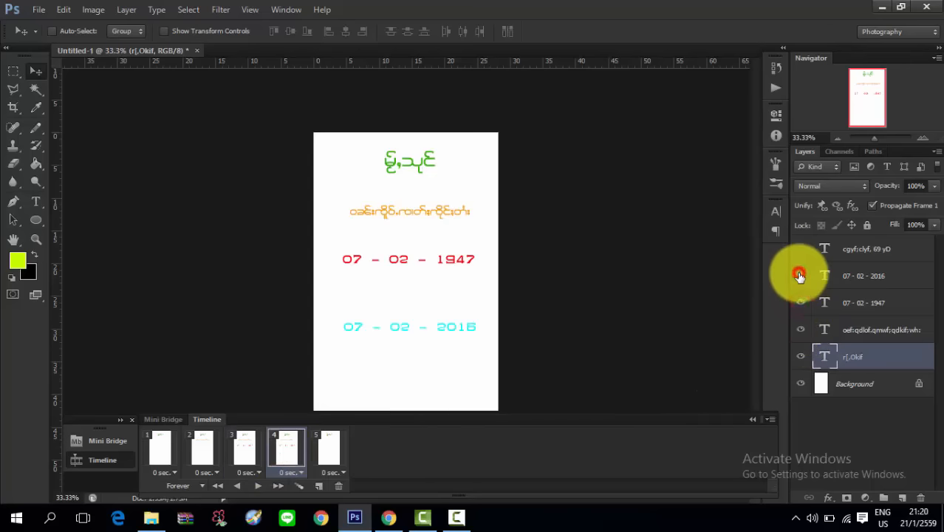
click(329, 448)
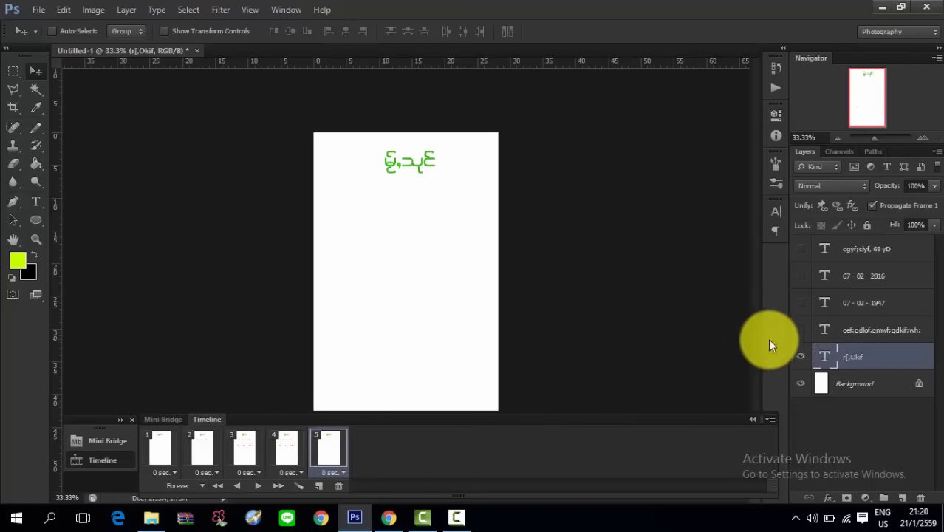
click(800, 329)
click(800, 303)
click(800, 275)
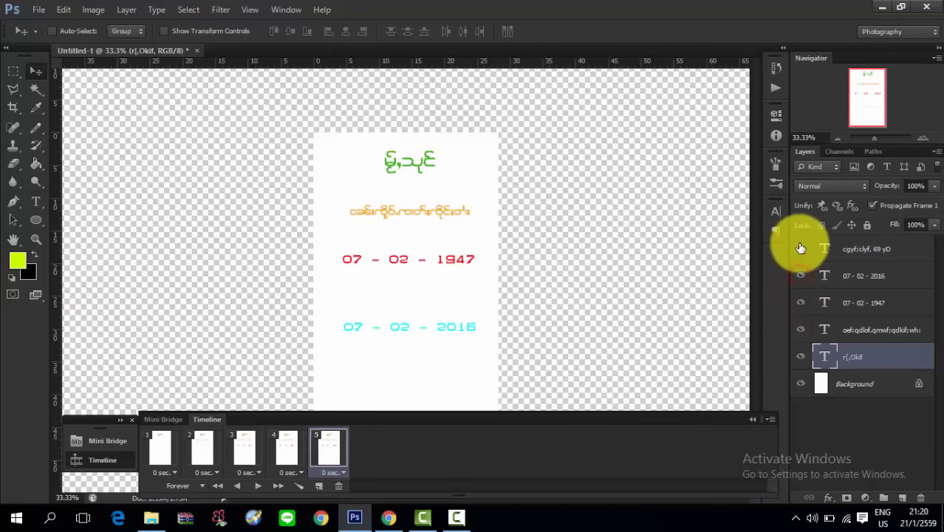
click(800, 248)
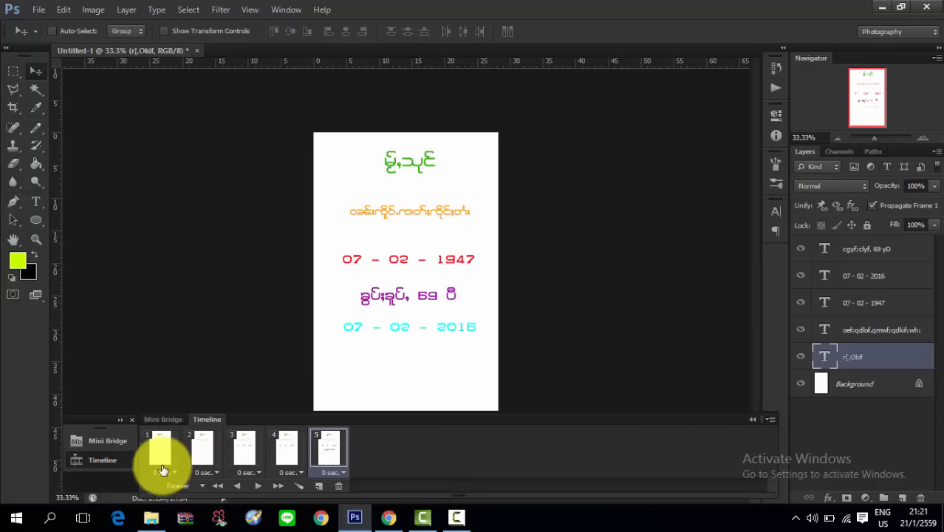
- Preview the animation from frame 1 and stop the playback
click(159, 445)
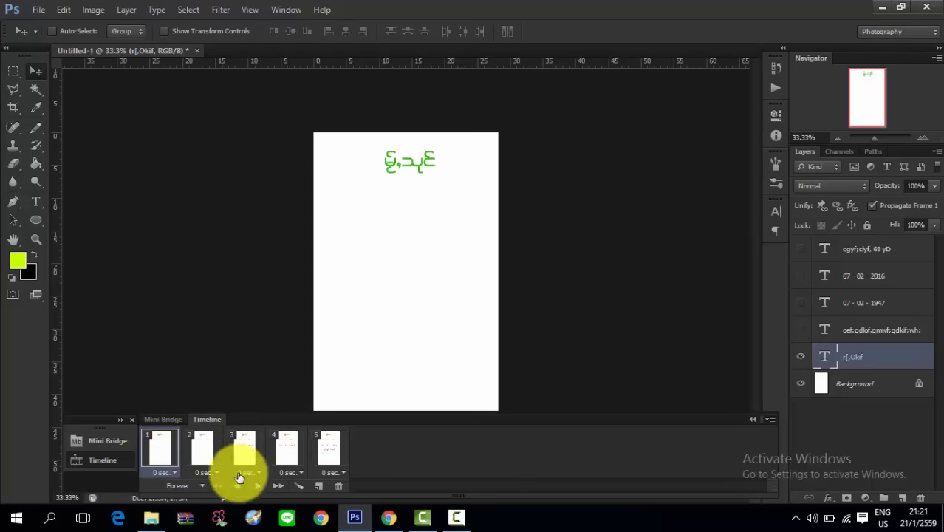
click(256, 488)
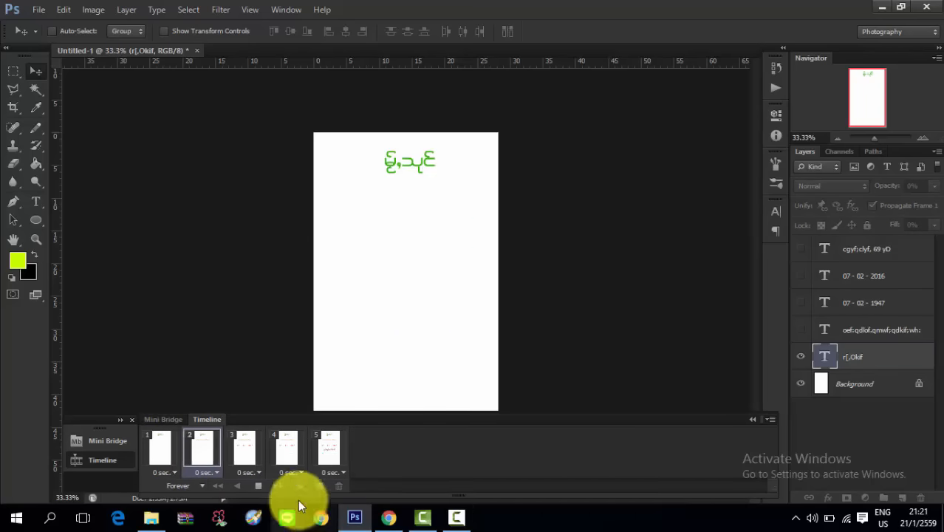
click(257, 487)
- Set the delay of all five animation frames to 0.5 seconds
click(159, 445)
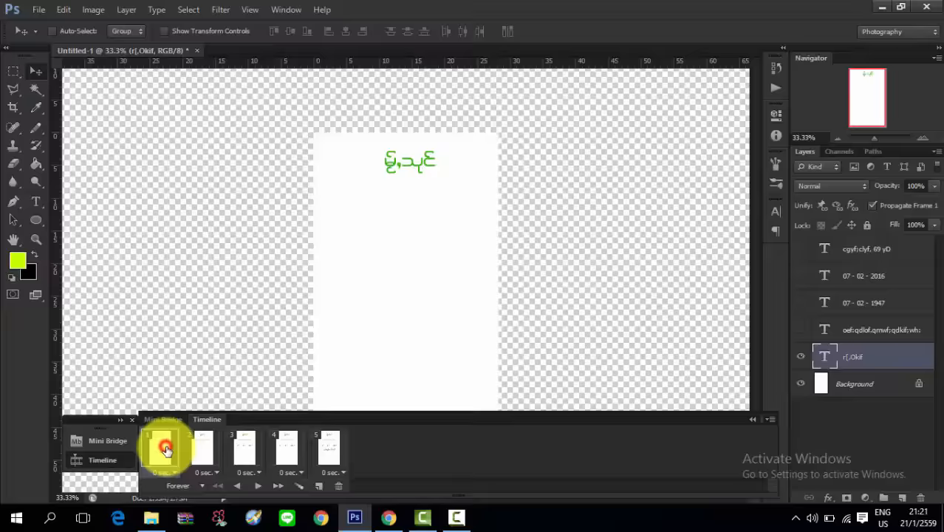
click(173, 472)
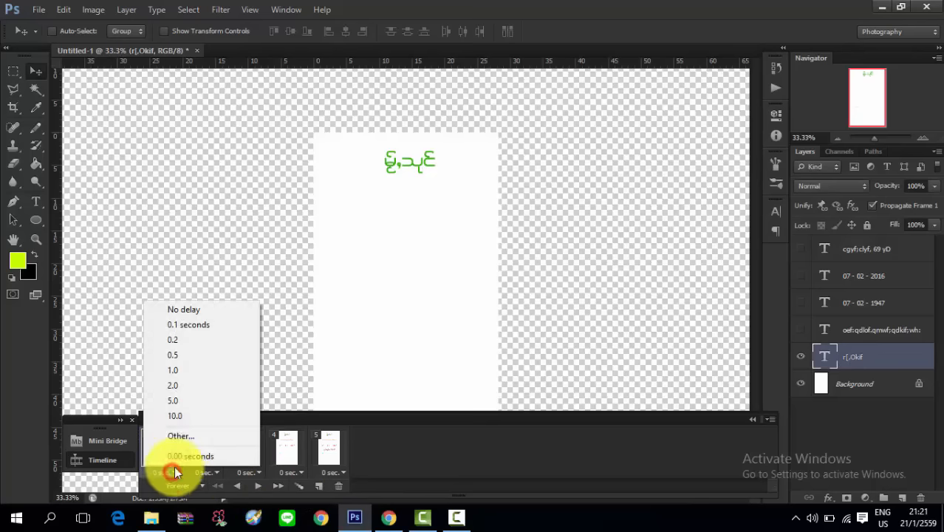
click(190, 356)
click(215, 472)
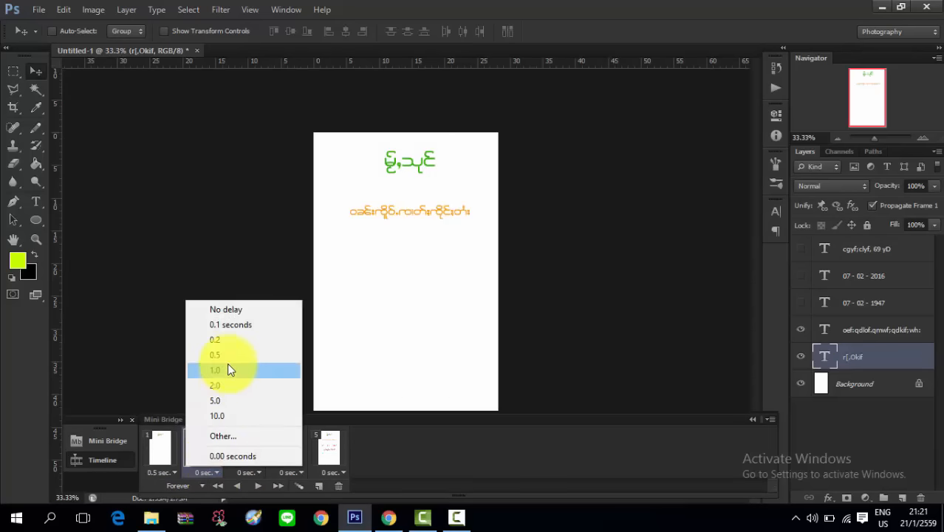
click(226, 357)
click(247, 472)
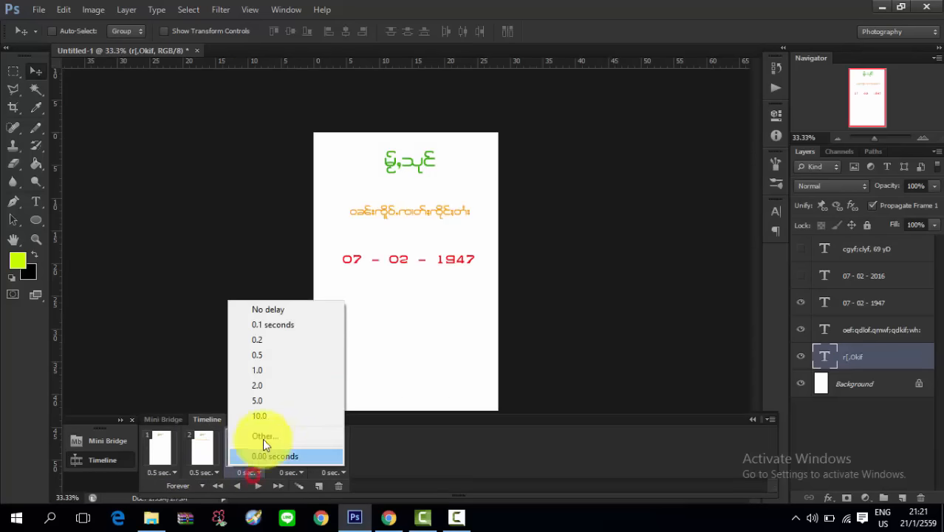
click(270, 354)
click(290, 472)
click(338, 355)
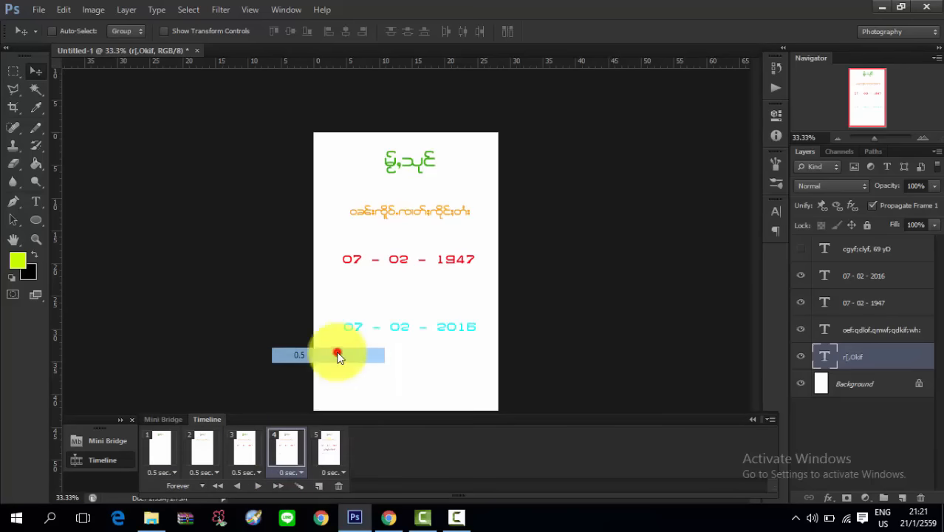
click(332, 472)
click(352, 355)
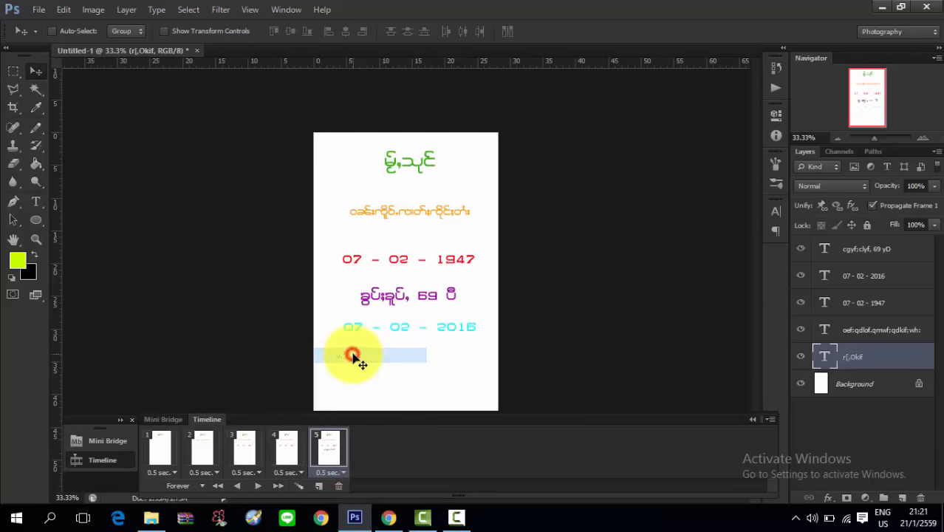
- Replay the animation from the first frame to check its timing, stop it and select frame 4
click(158, 441)
click(258, 485)
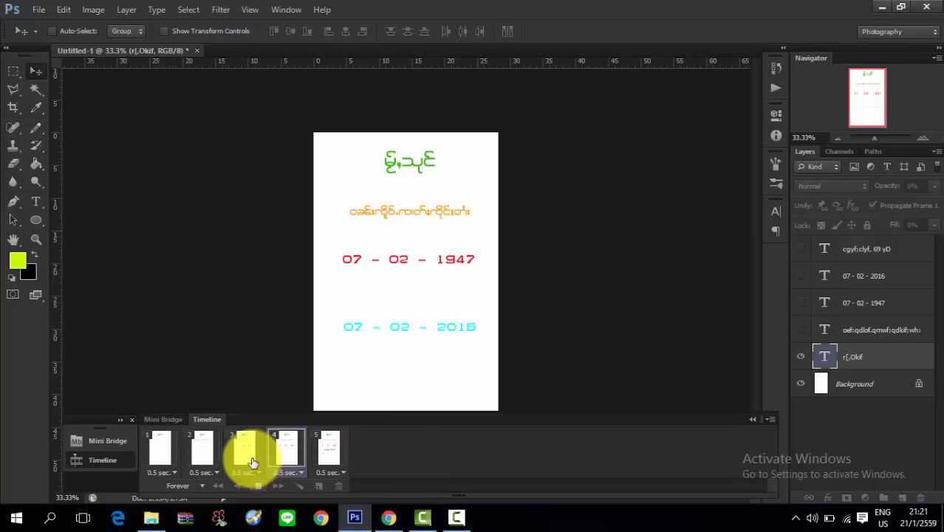
click(257, 486)
click(283, 464)
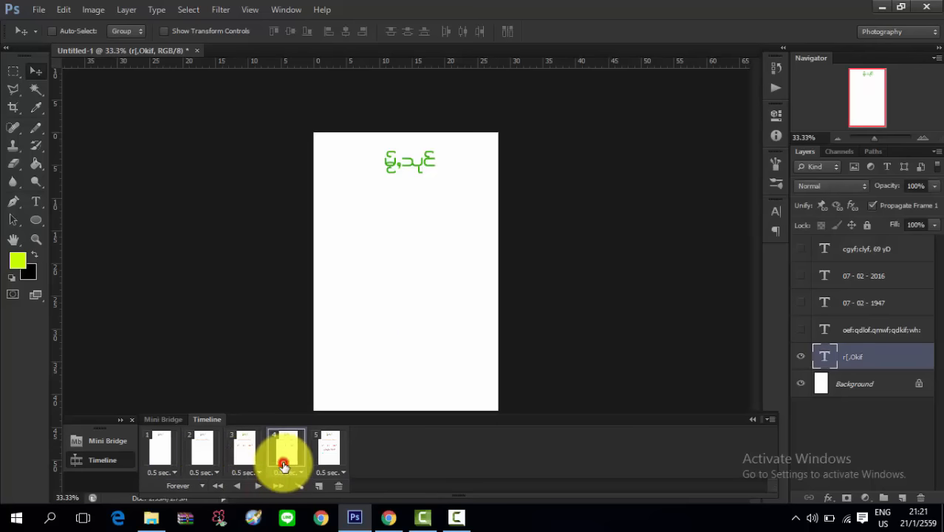
- Compare frames 3 to 5, then hide and re-show the orange second line and the 07 - 02 - 1947 date in frame 3
click(325, 458)
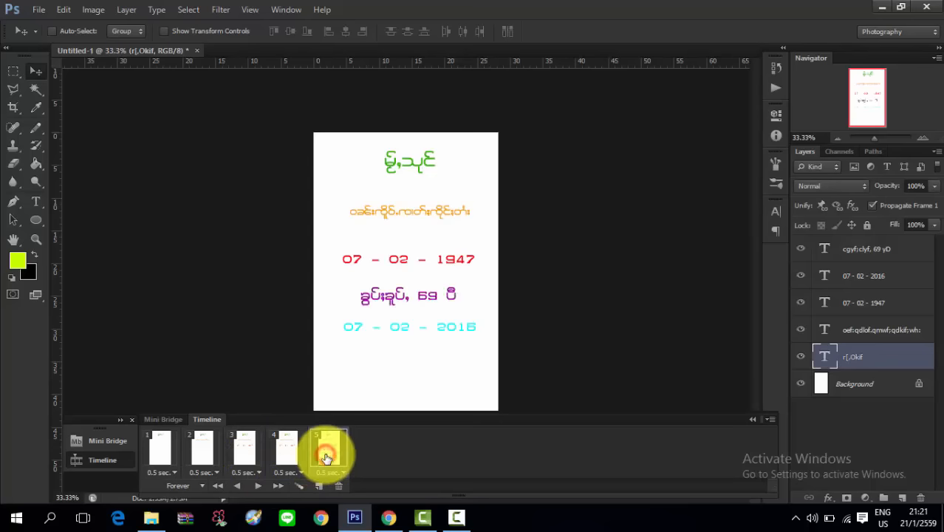
click(296, 456)
click(321, 456)
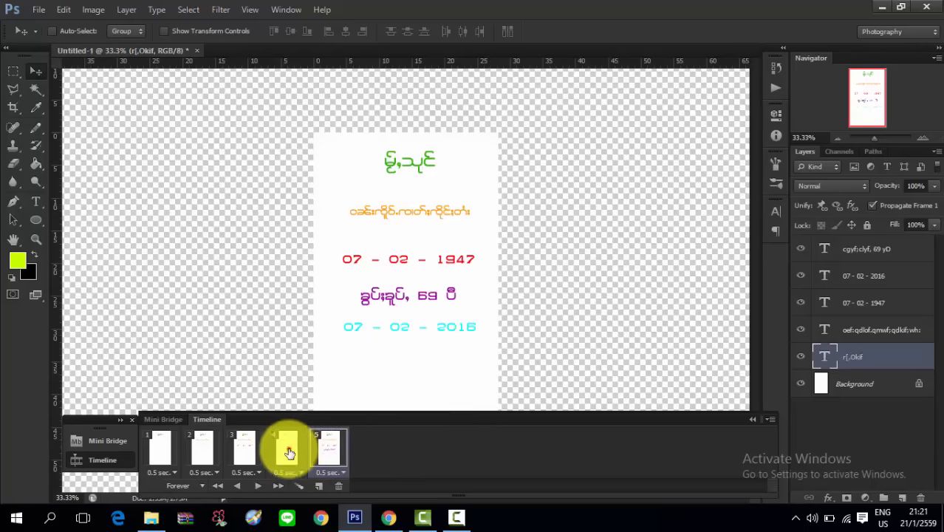
click(289, 453)
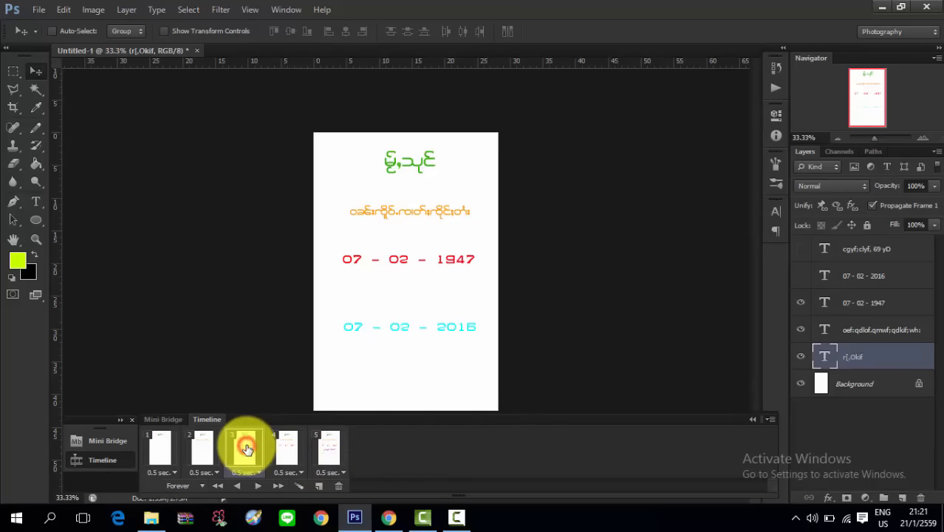
click(800, 302)
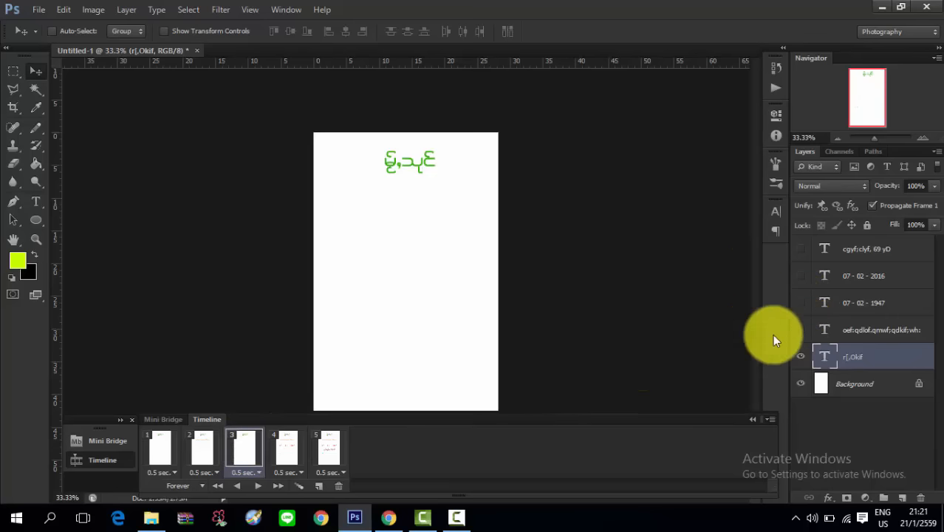
click(800, 329)
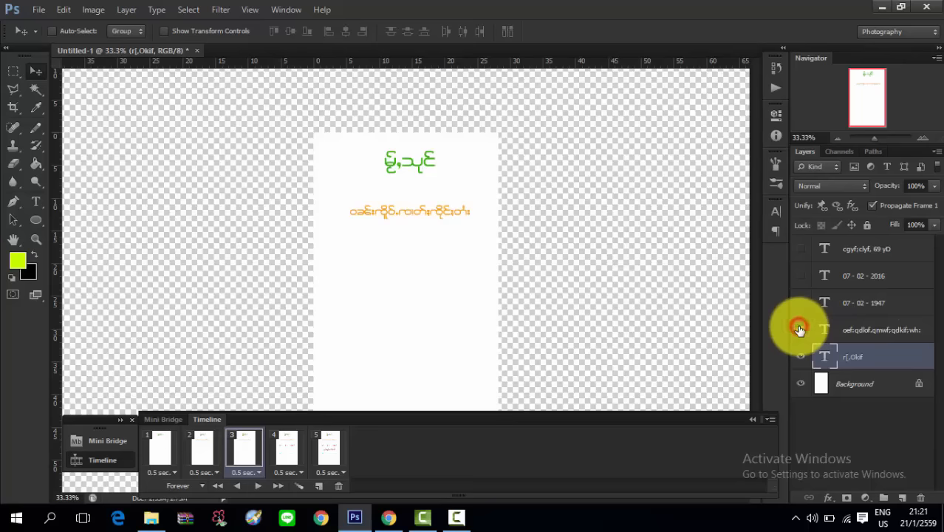
click(801, 303)
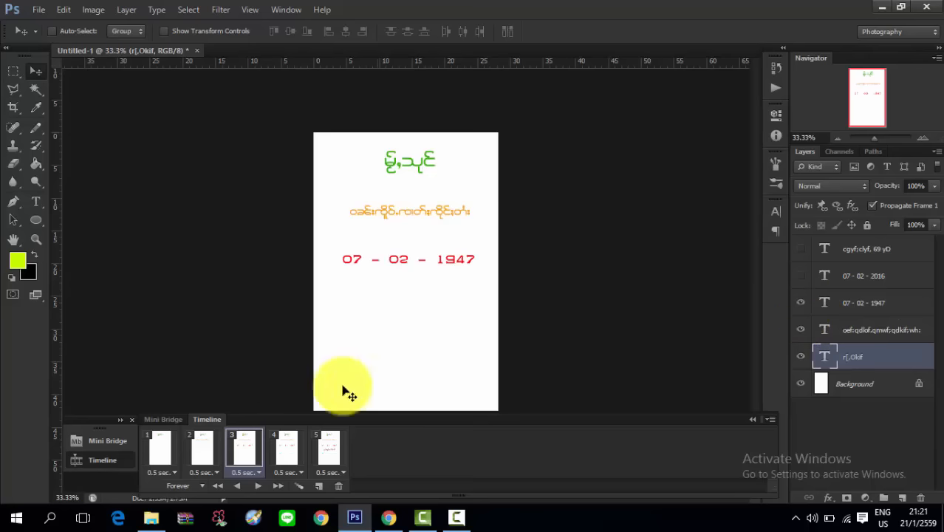
- In frame 4, hide the 07 - 02 - 2016 date, move the 69-year text layer directly below it and make that layer visible
click(284, 443)
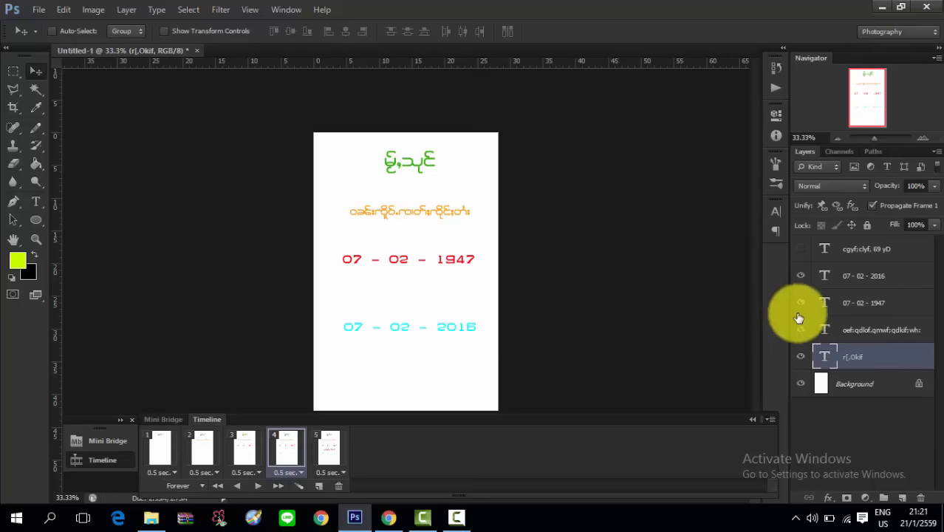
click(801, 275)
drag(845, 249, 803, 284)
click(800, 282)
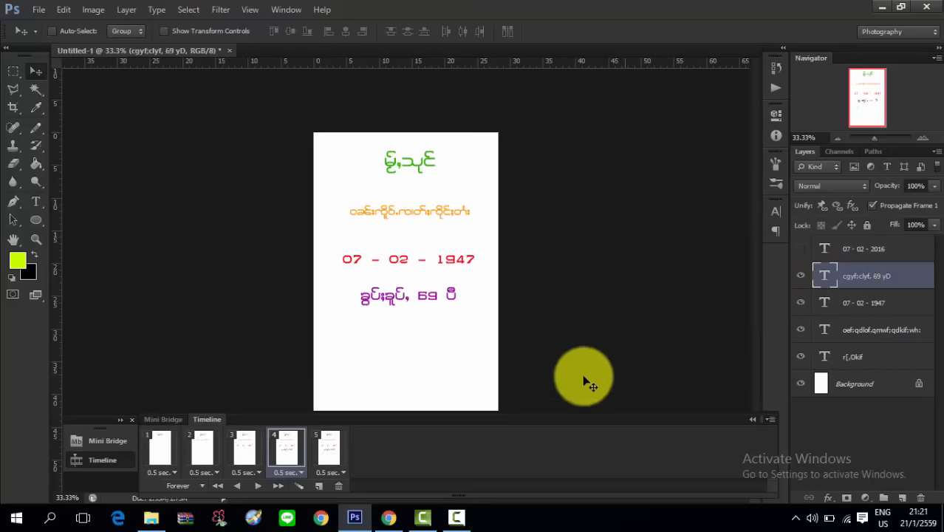
- Check the contents of frame 5, then preview the reordered animation from frame 1 and stop the playback
click(330, 449)
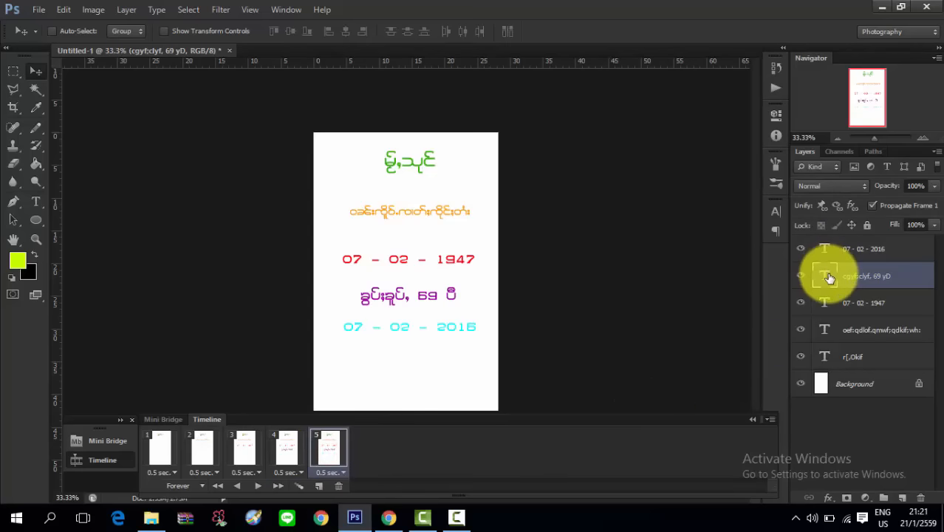
click(161, 447)
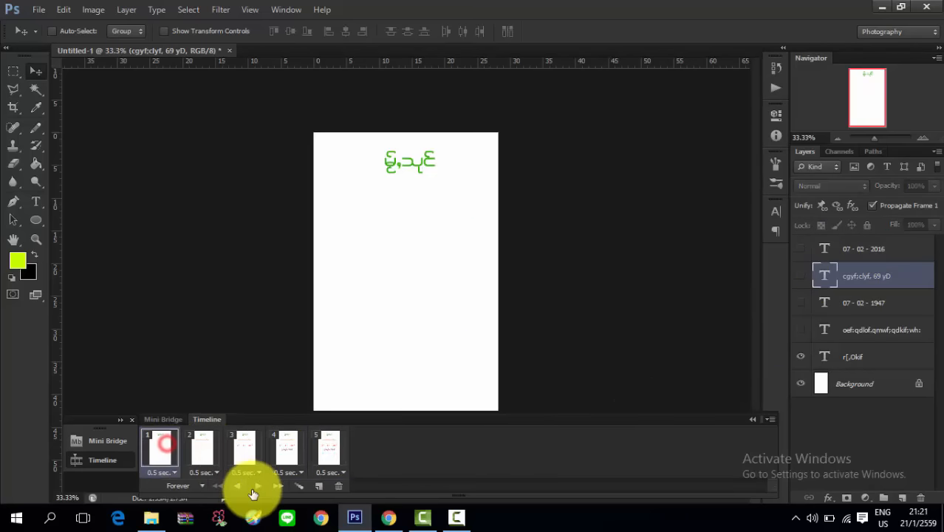
click(256, 487)
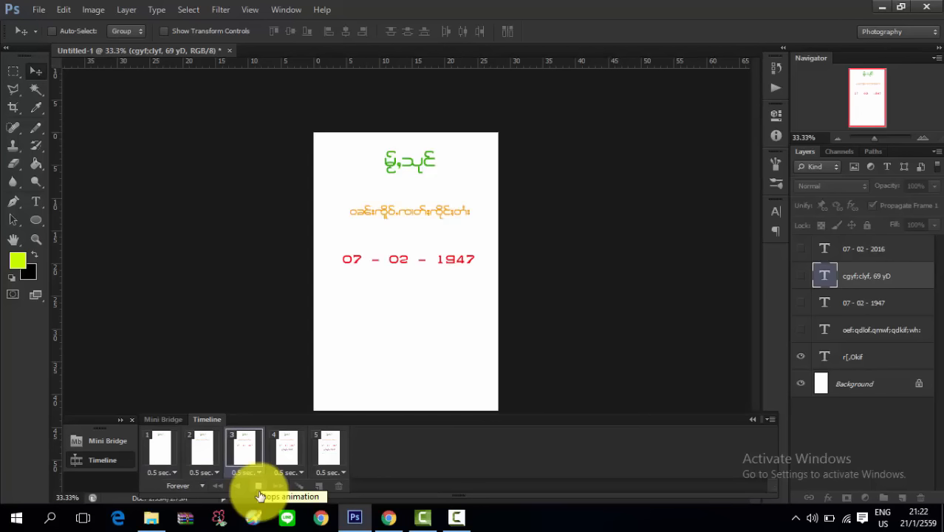
click(258, 486)
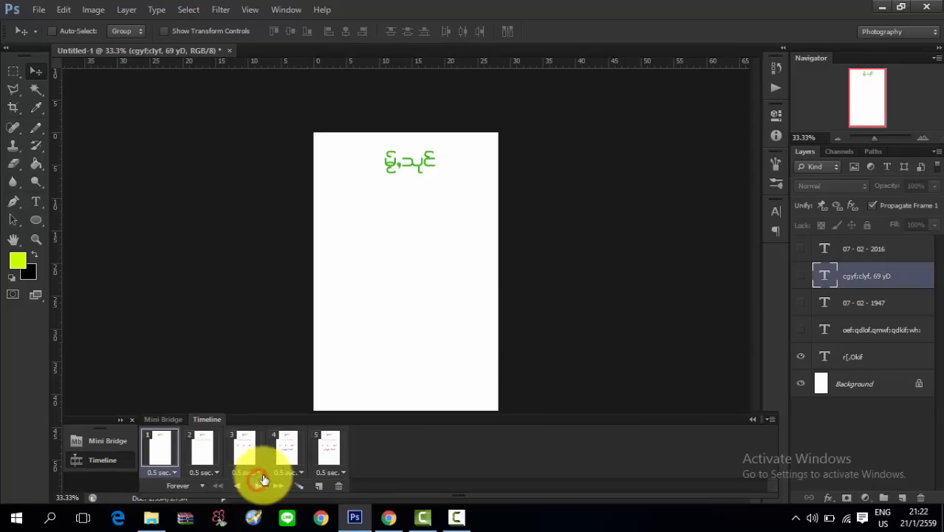
- Select the Background layer and set the foreground color to bright green, 30ff00
click(849, 386)
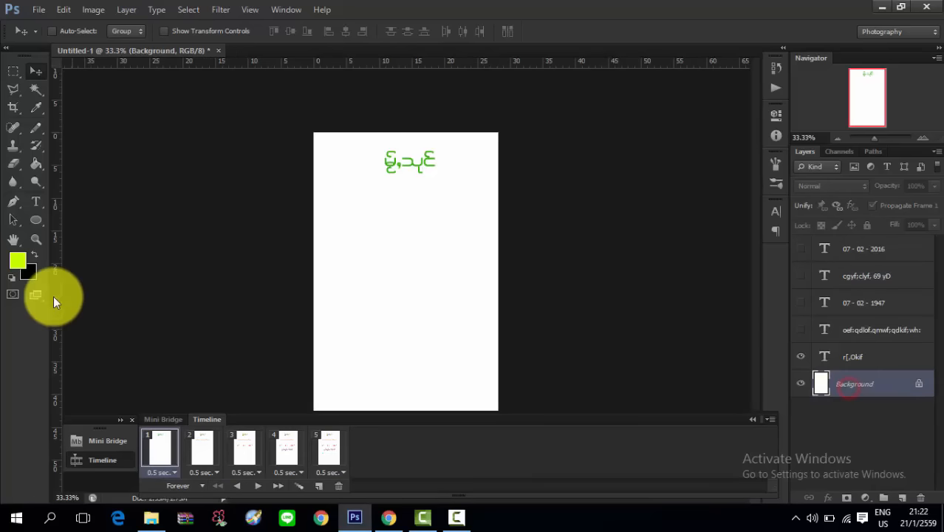
click(26, 267)
mouse_move(737, 268)
mouse_down()
mouse_move(716, 246)
mouse_move(789, 103)
mouse_up()
click(777, 249)
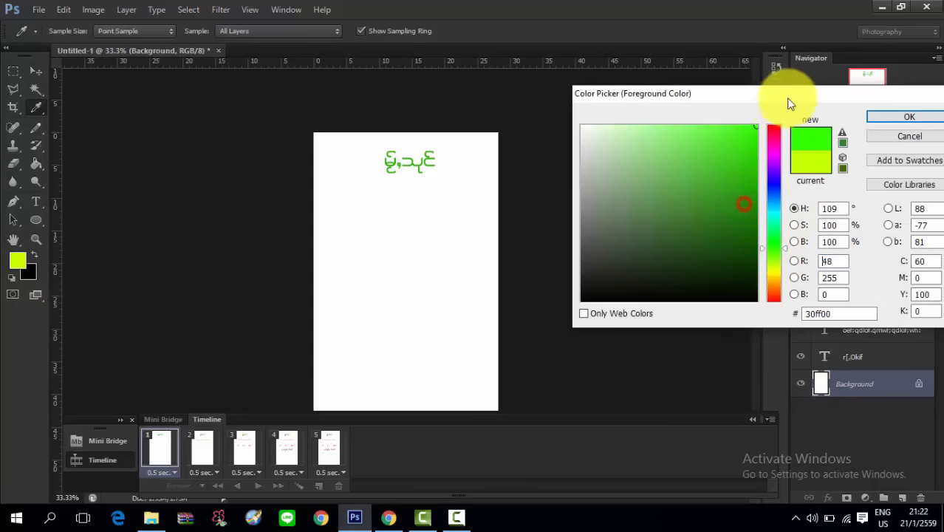
click(873, 118)
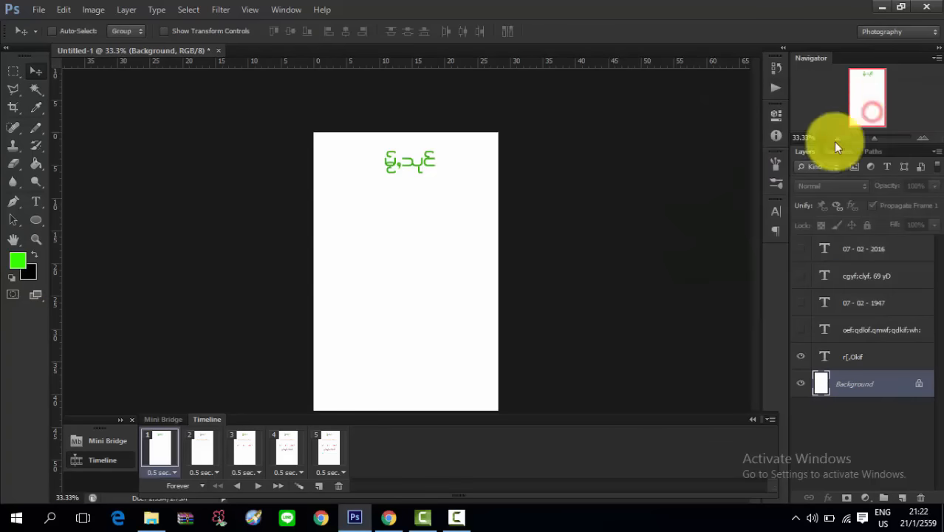
- Change the foreground color to black, fill the Background layer with it and play the animation
click(26, 264)
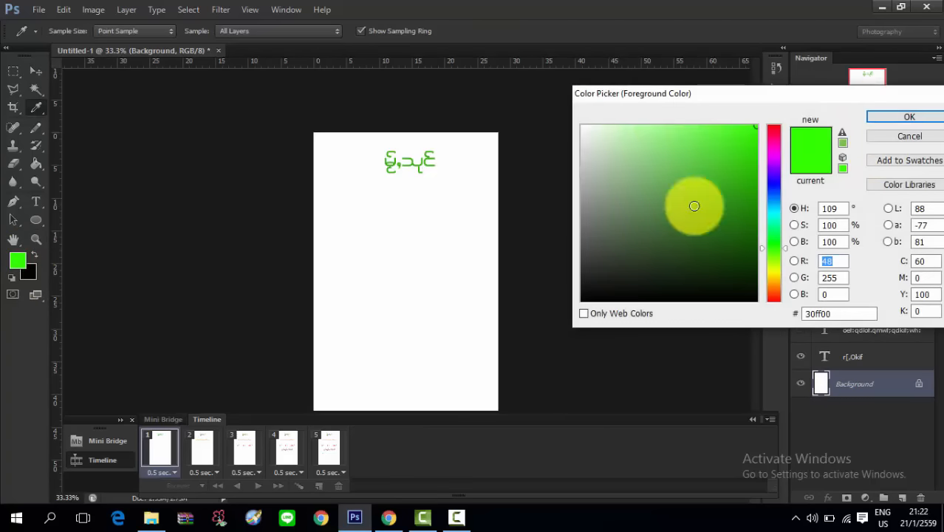
drag(678, 208, 514, 362)
click(929, 113)
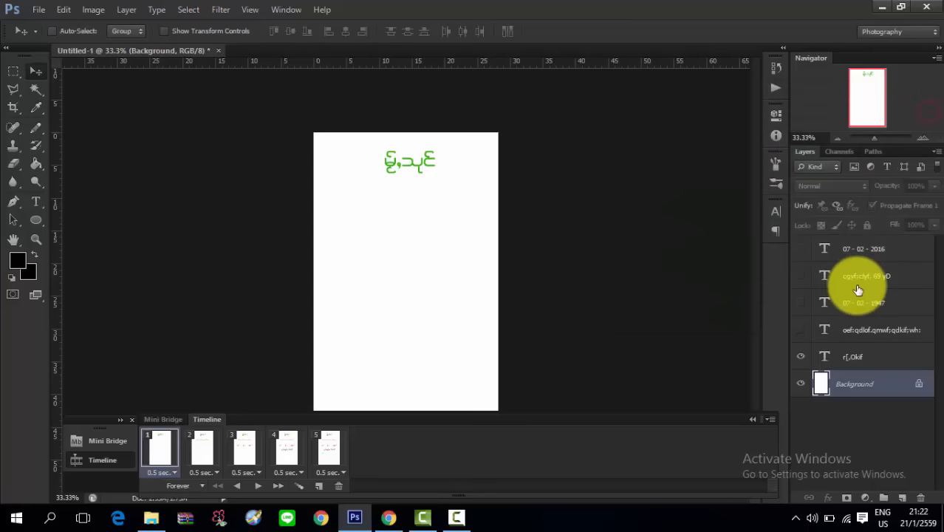
key(alt+BackSpace)
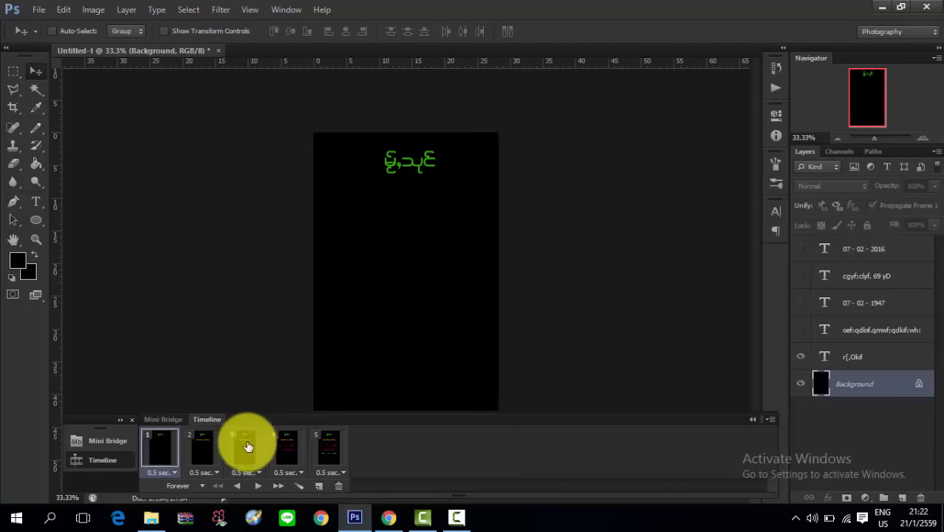
click(256, 488)
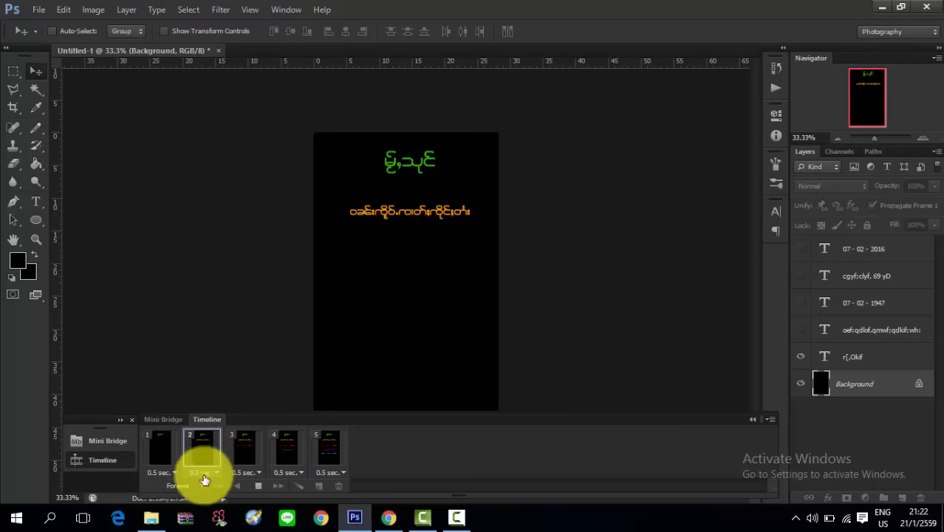
- Duplicate the first animation frame and hide the green first text line in frame 1
click(164, 444)
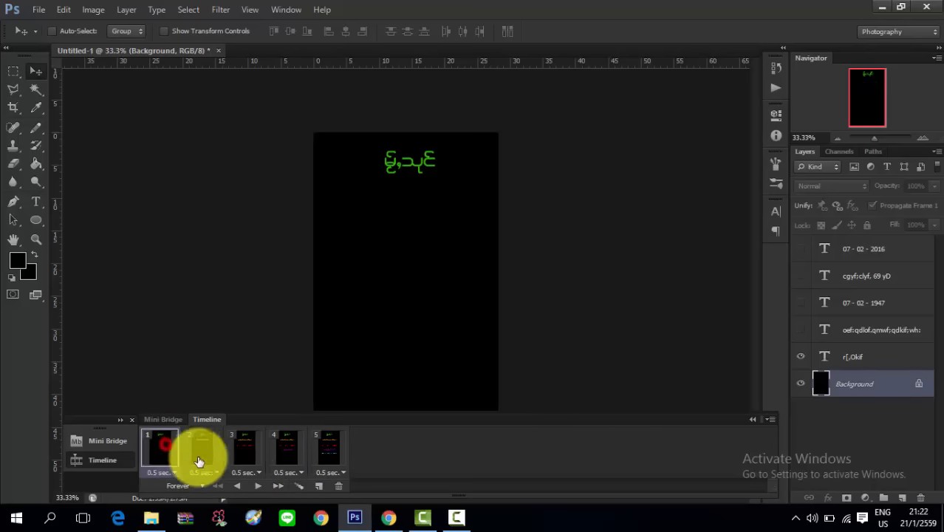
click(319, 486)
click(159, 445)
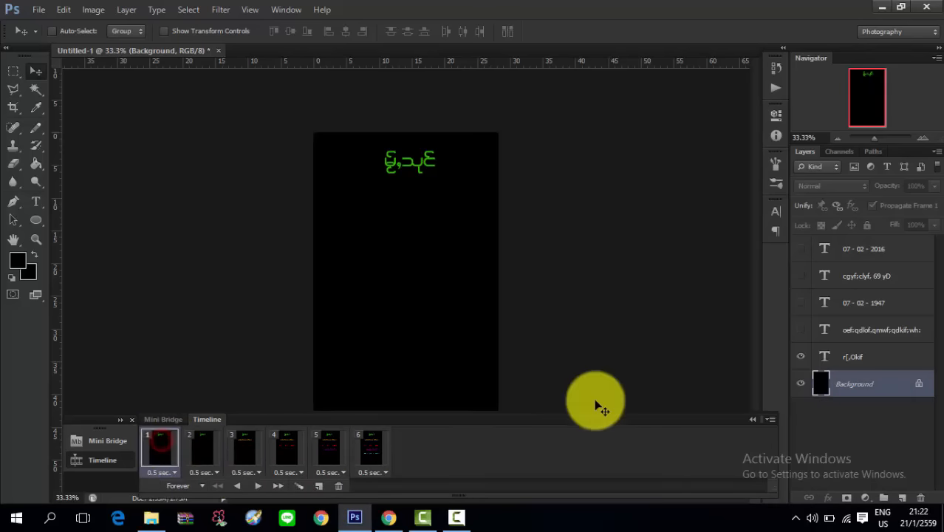
click(799, 359)
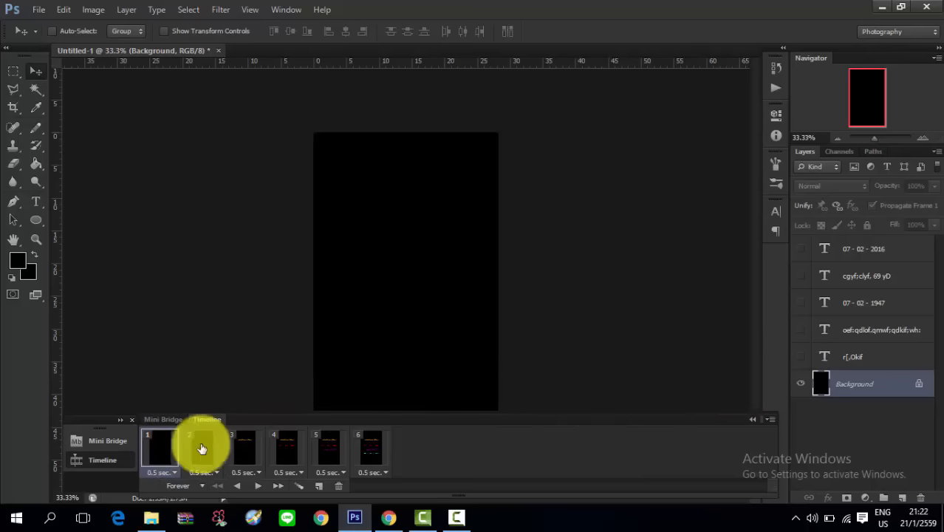
- Preview the six-frame animation, stop it and show the green first text line in frame 2
click(253, 486)
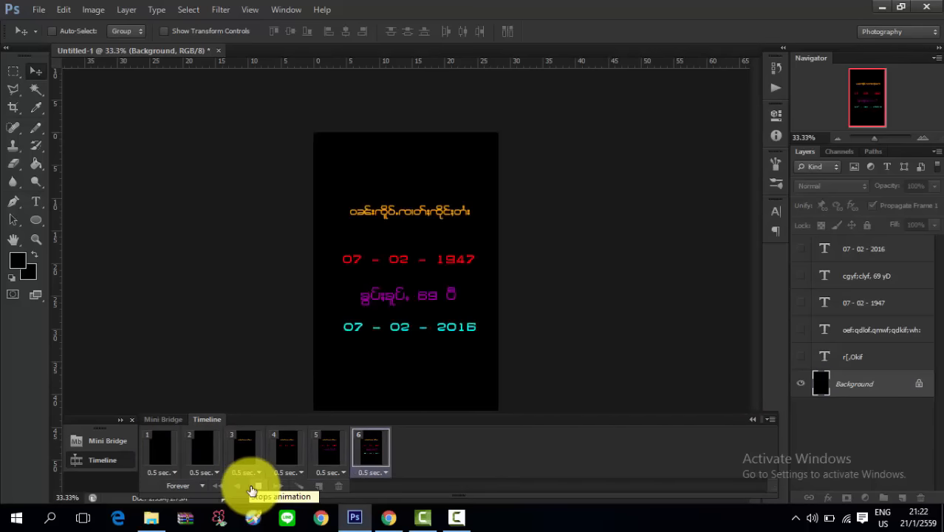
click(260, 486)
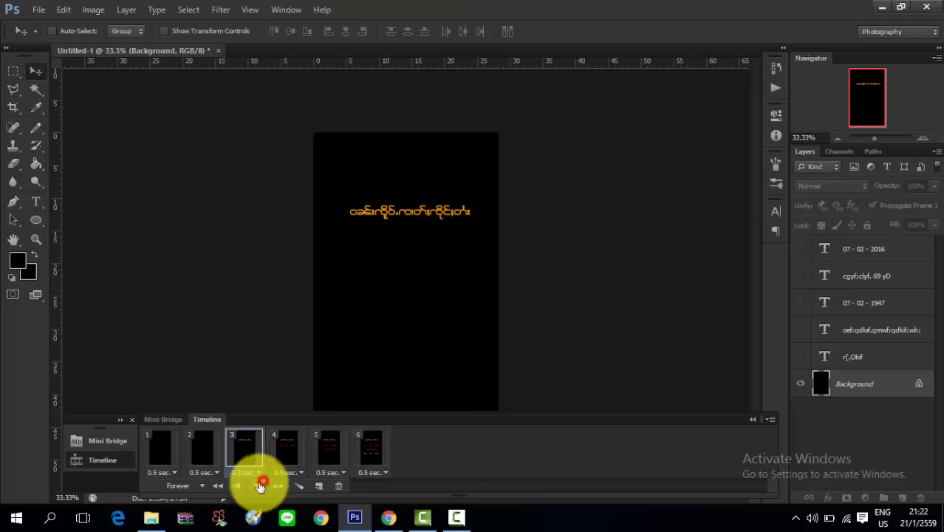
click(202, 448)
click(801, 357)
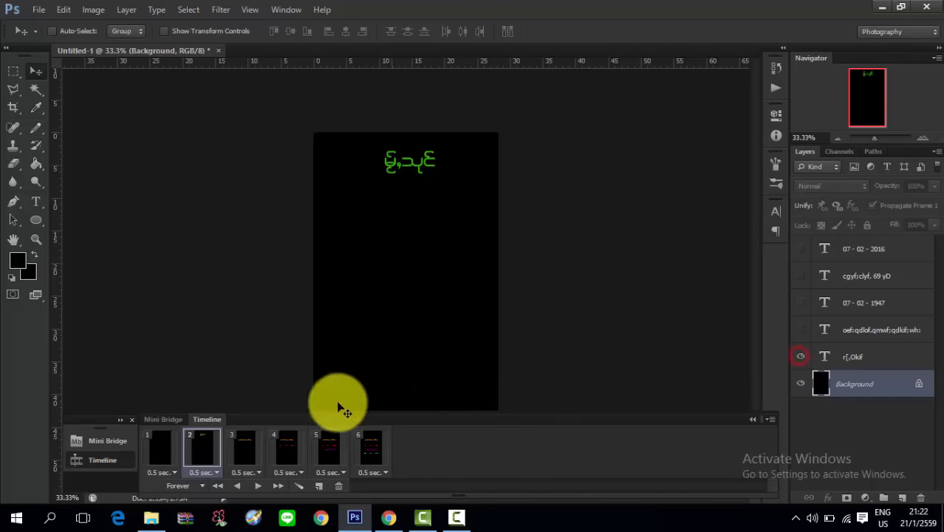
- Replay the animation from the empty first frame to check where the green line appears, then stop it
click(180, 445)
click(258, 486)
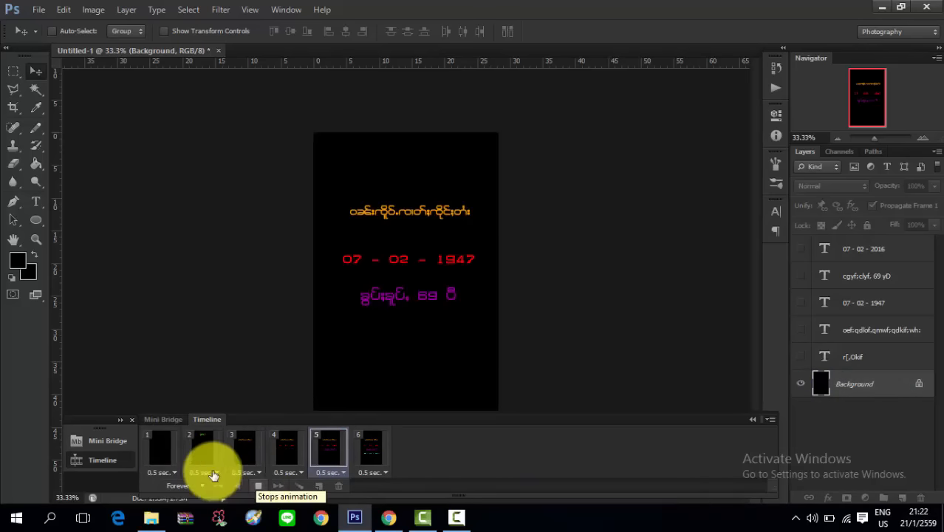
click(258, 486)
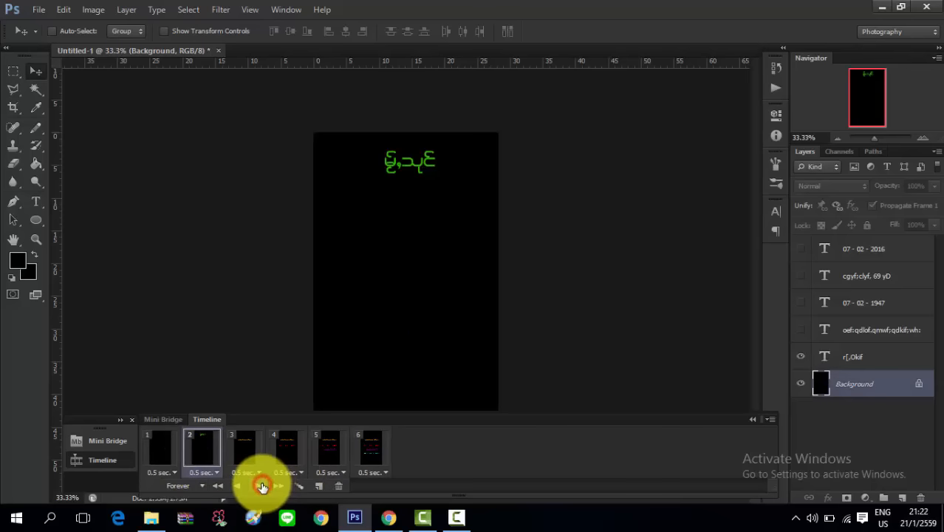
- Show the green first text line in frames 3, 4, 5 and 6
click(252, 458)
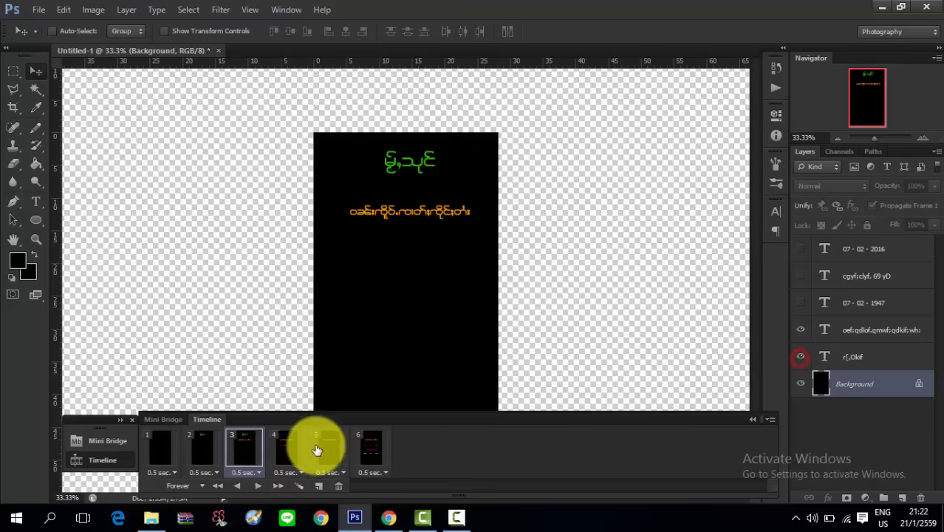
click(287, 446)
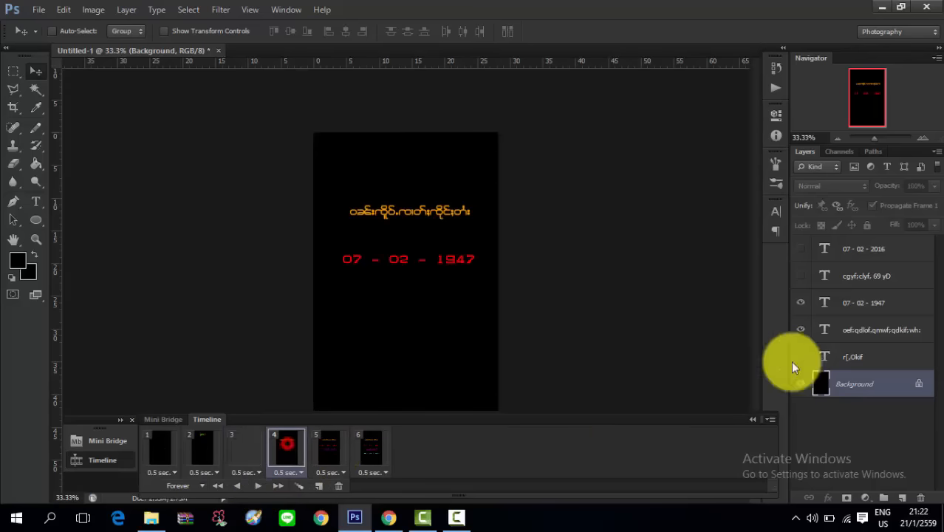
click(801, 356)
click(330, 446)
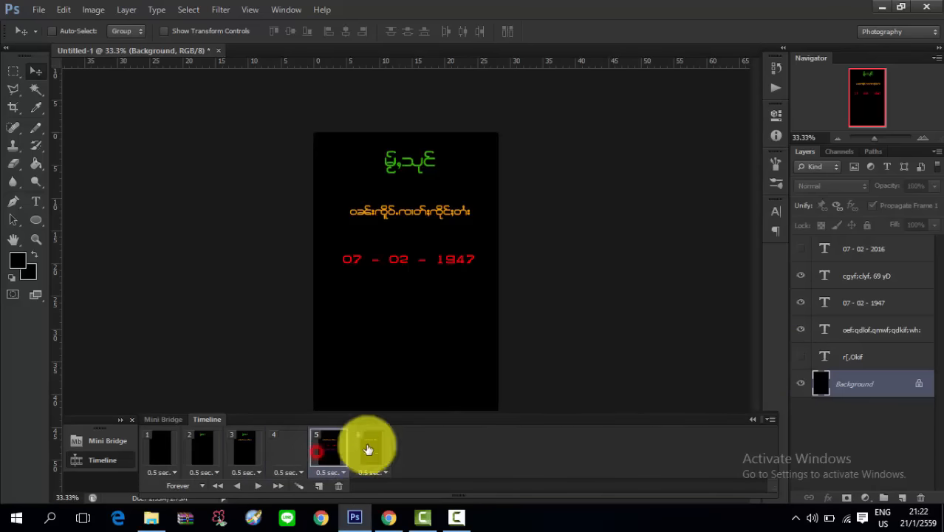
click(802, 360)
click(373, 447)
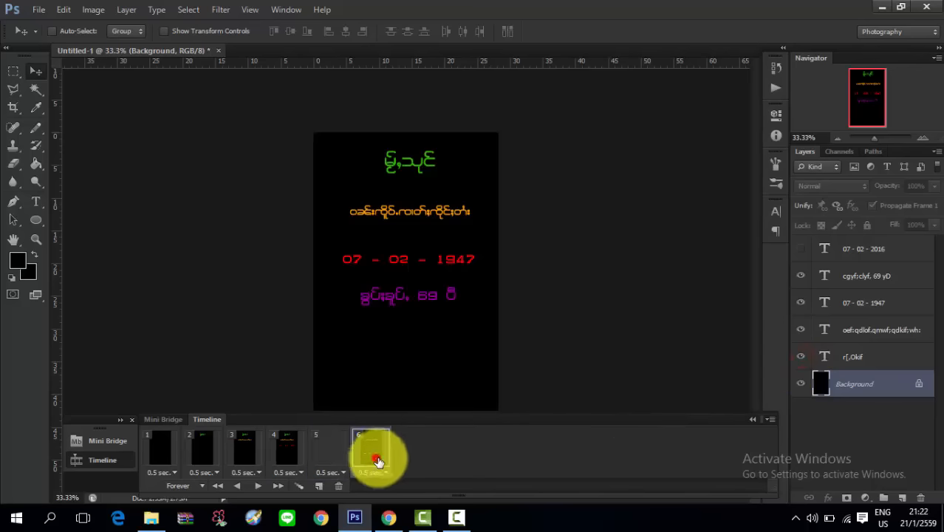
click(802, 358)
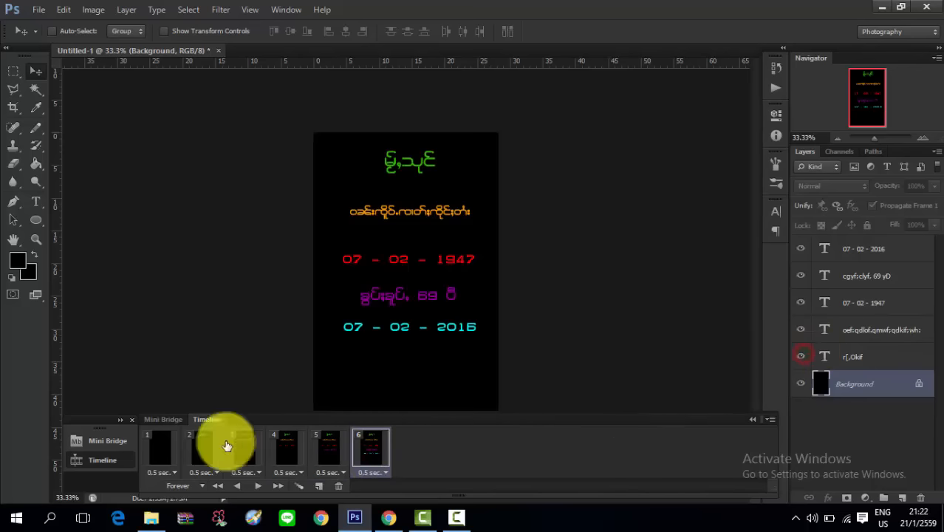
- Preview the complete animation from frame 1 and stop the playback
click(152, 449)
click(255, 494)
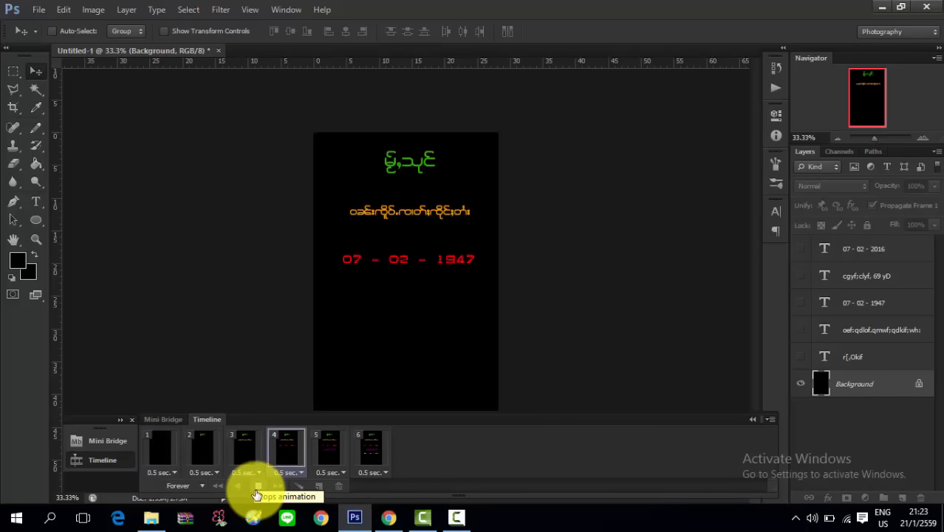
click(256, 487)
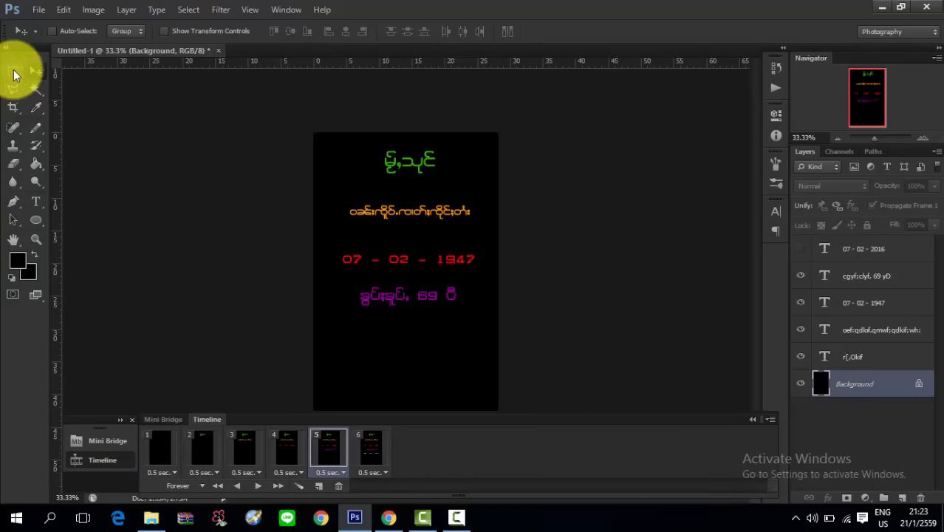
- Open Save for Web in 4-Up view, select the original preview at 25% zoom, and play and stop the animation
click(37, 10)
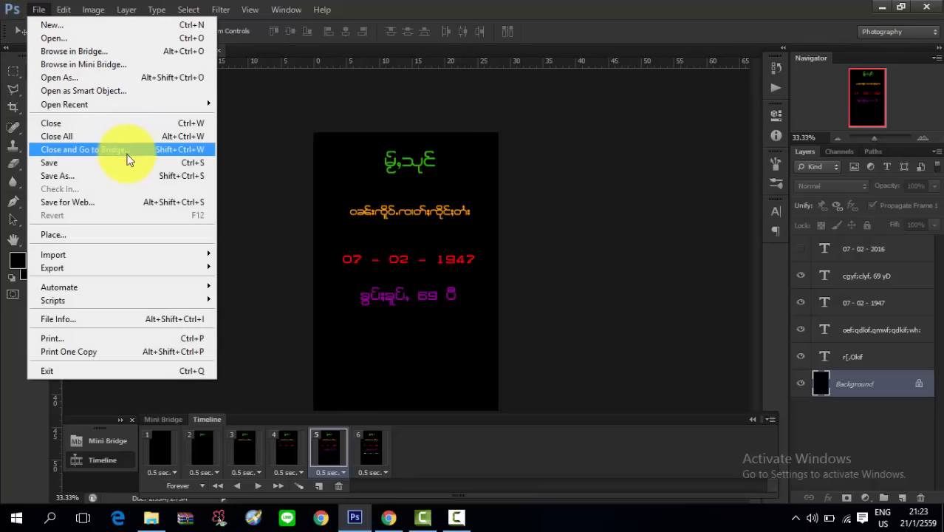
click(147, 206)
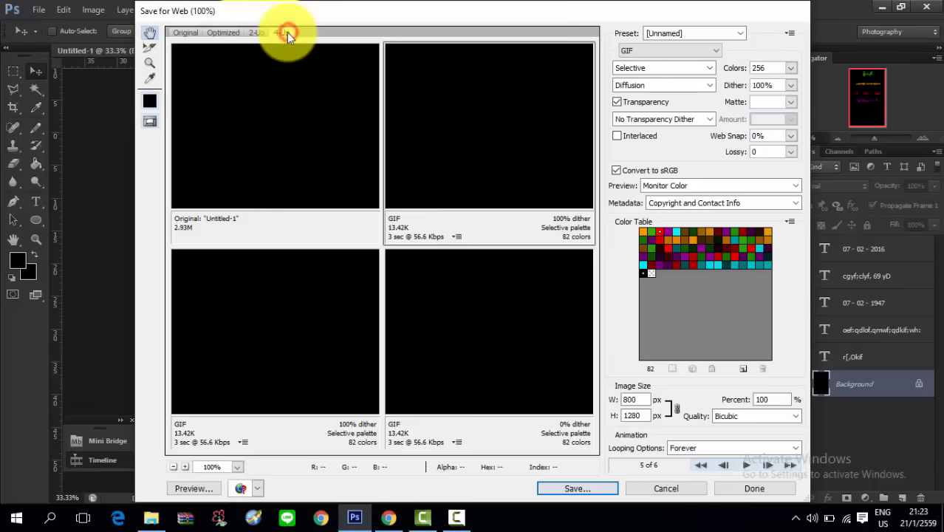
click(244, 135)
click(173, 466)
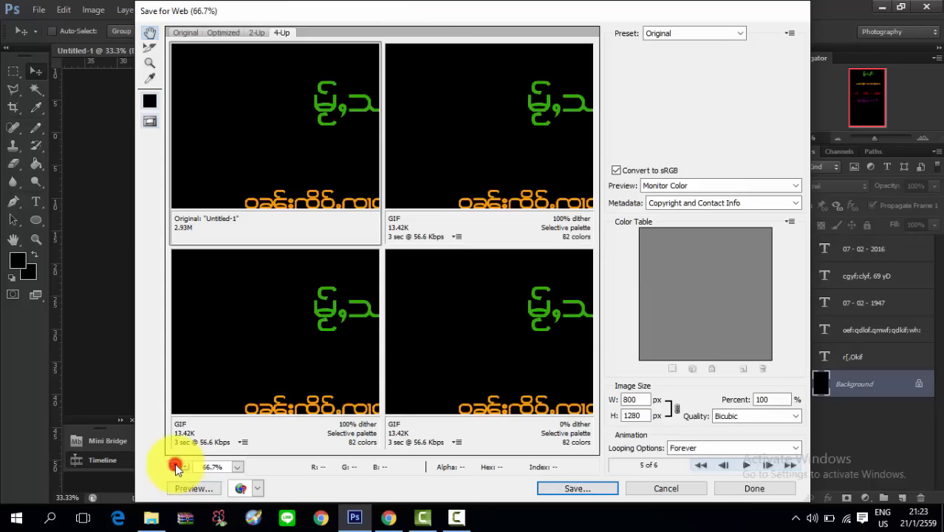
click(174, 466)
click(175, 466)
click(175, 466)
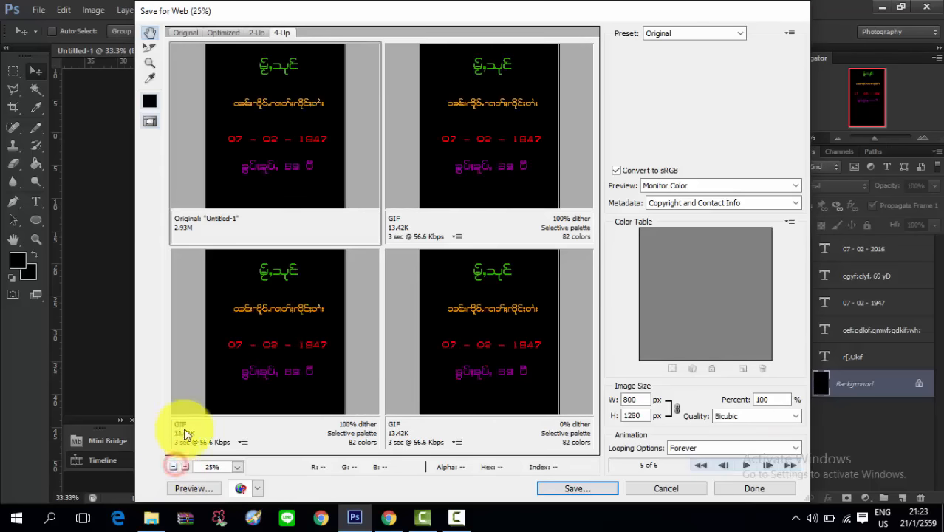
click(747, 464)
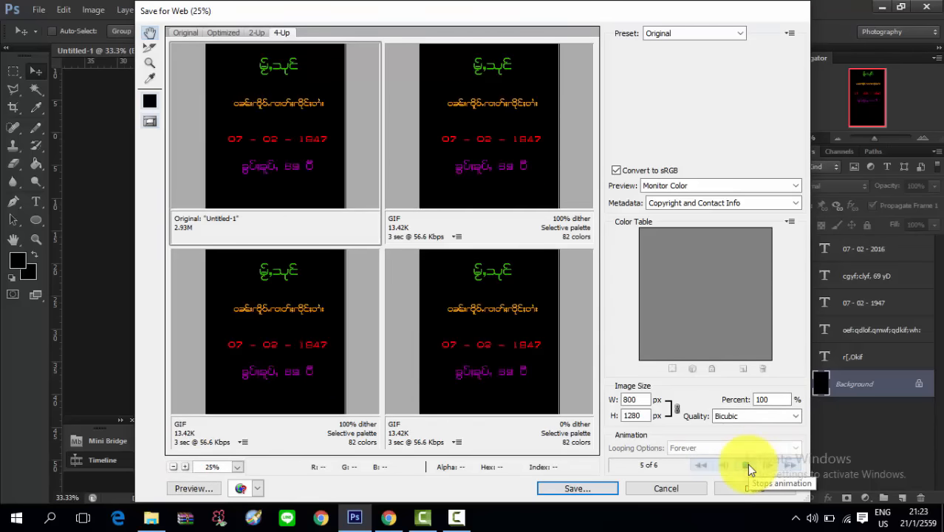
click(747, 464)
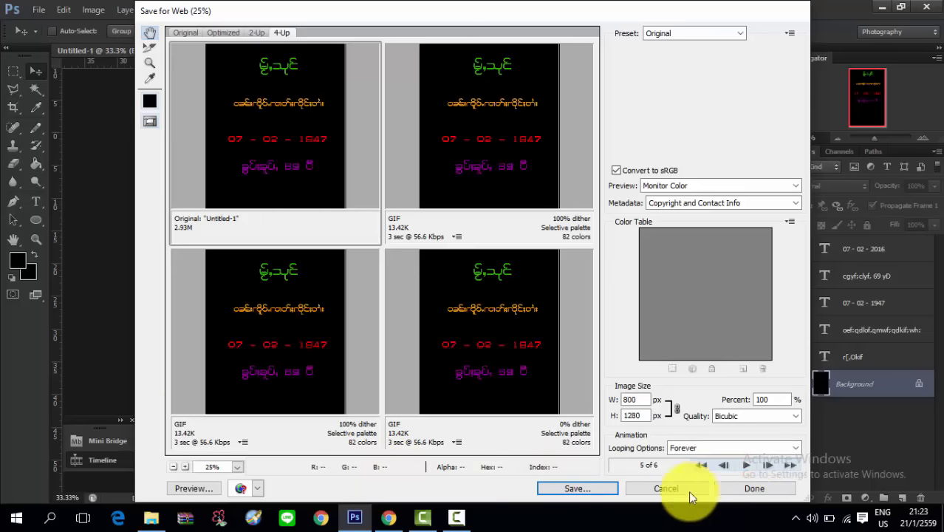
- Save the optimized animation to the Desktop as Gif Animation tutorial by shanload.com
click(582, 489)
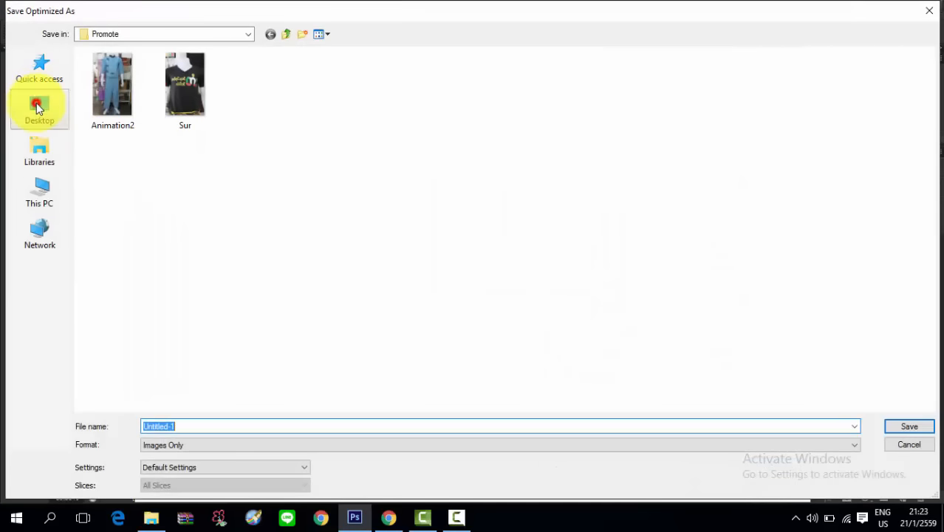
click(39, 108)
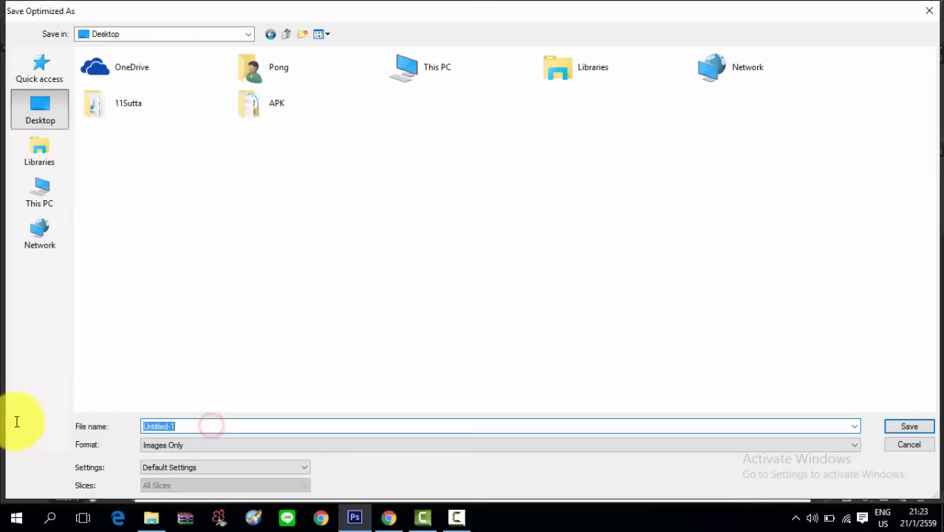
text(Gi)
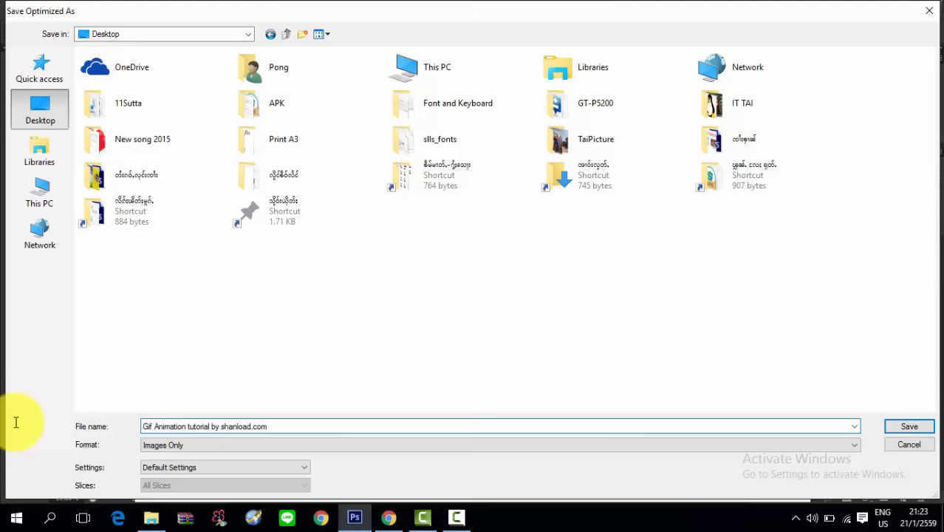
click(917, 427)
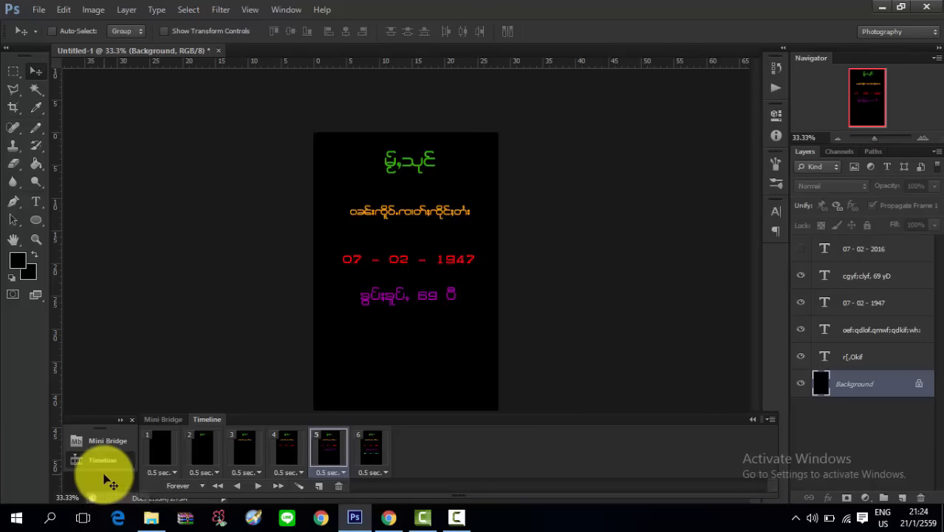
- Check the exported file on the desktop and return to Photoshop
click(878, 7)
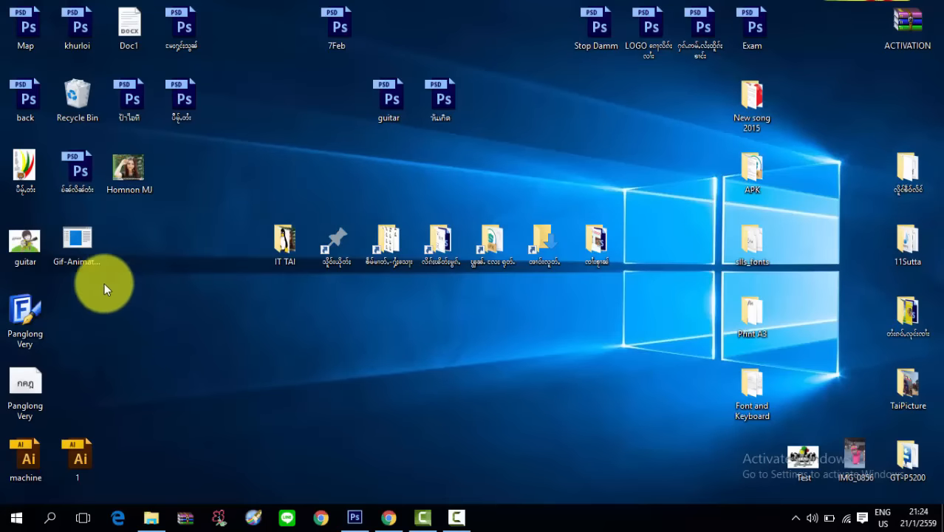
click(77, 246)
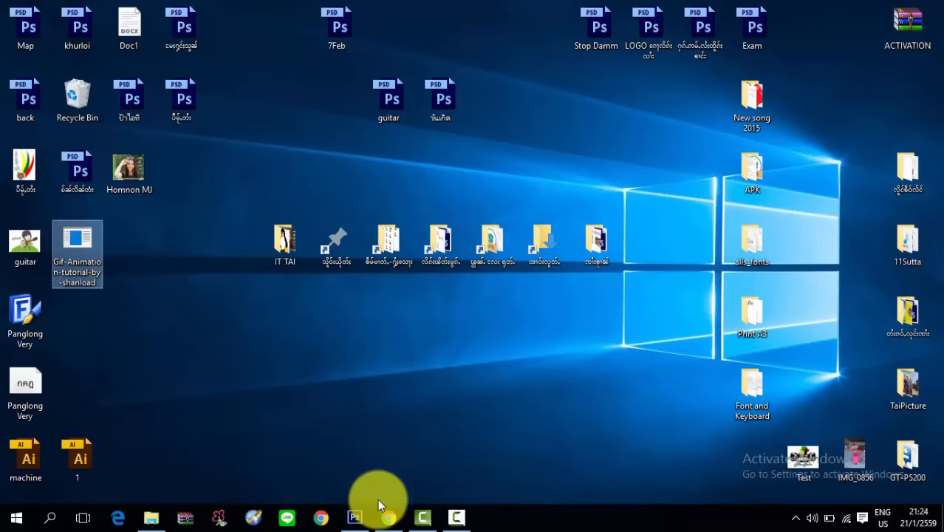
click(369, 521)
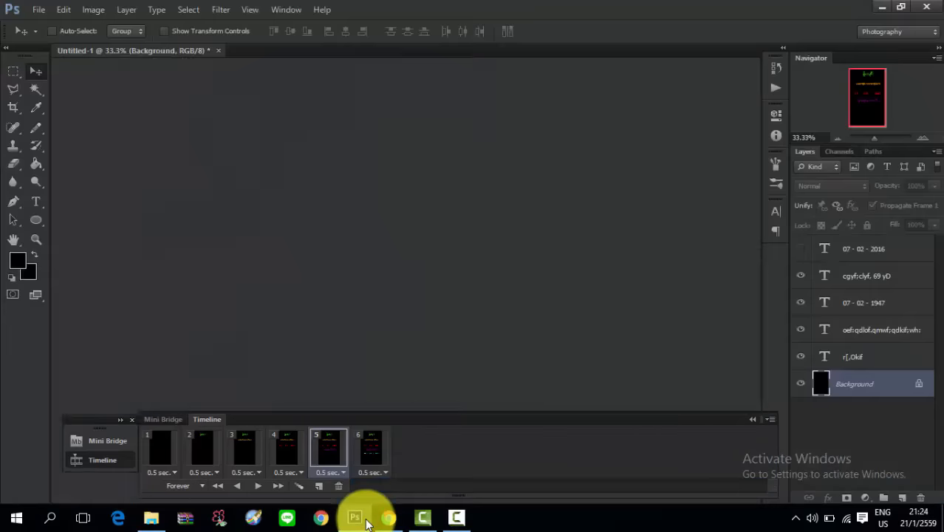
- Reopen Save for Web, select the original preview, and choose the Desktop as the save location
key(ctrl+alt+shift+s)
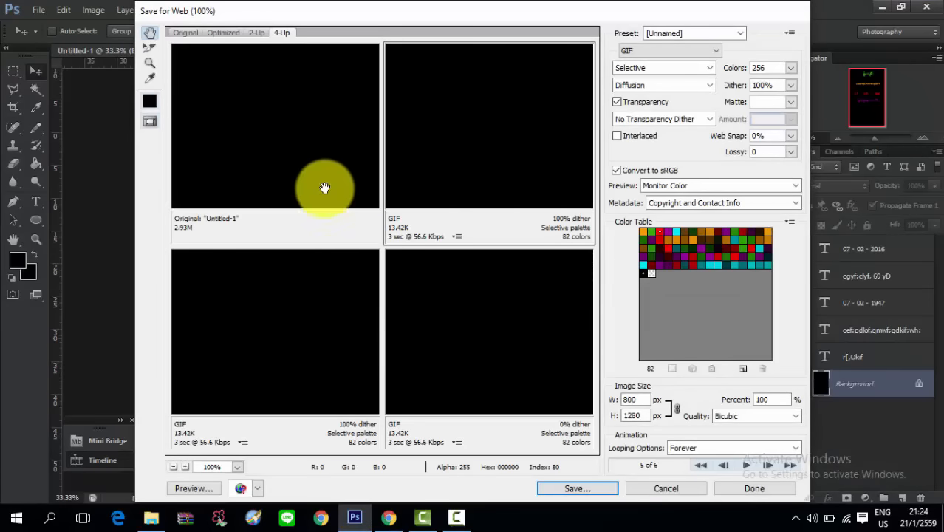
click(271, 141)
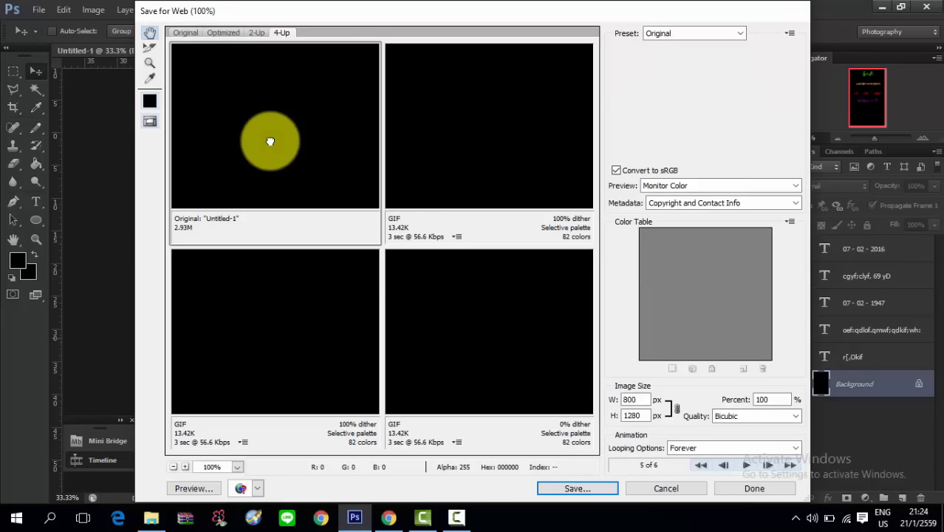
click(584, 491)
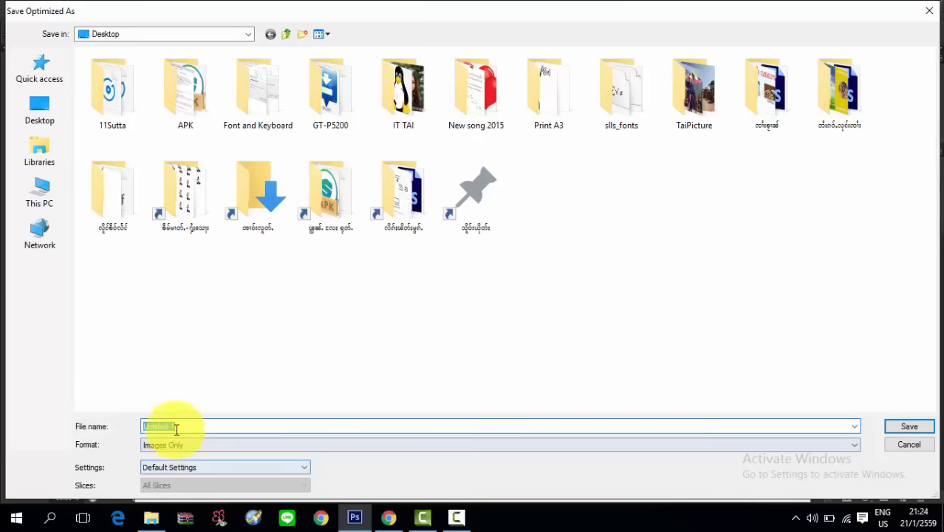
click(928, 11)
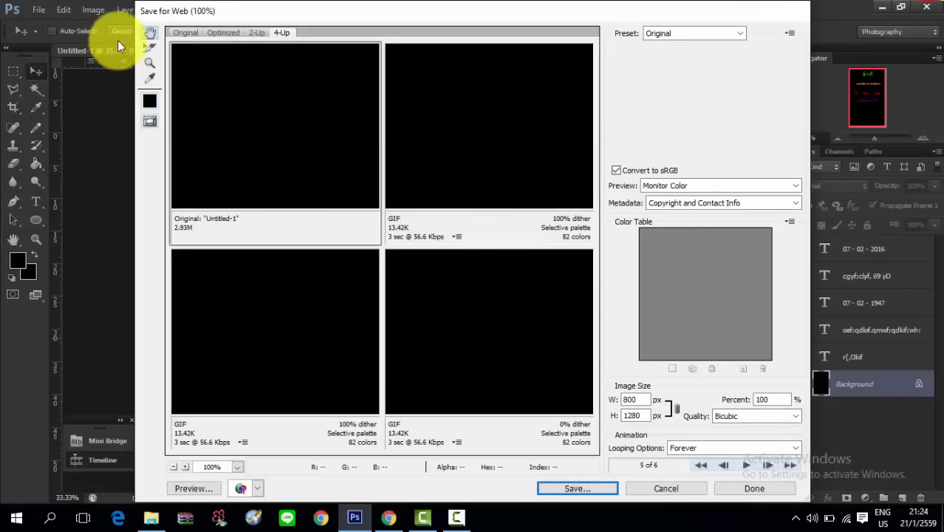
click(588, 488)
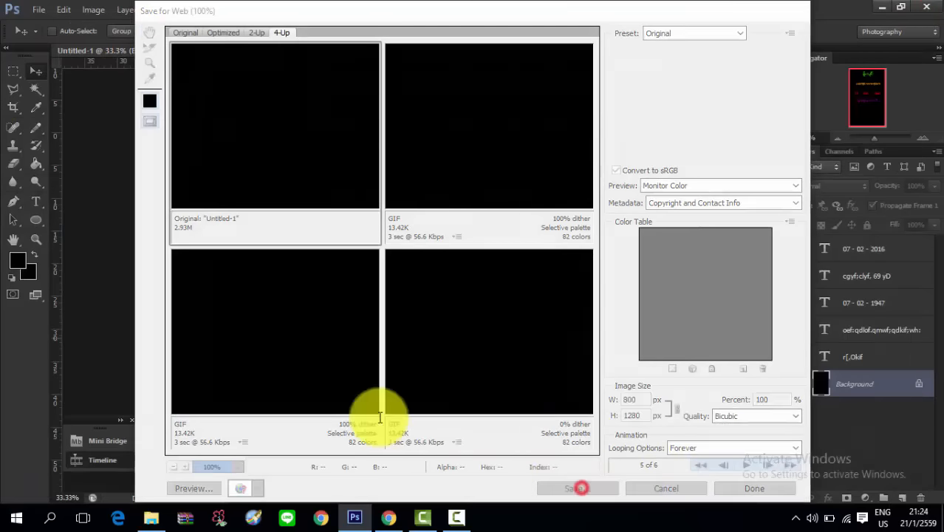
click(50, 114)
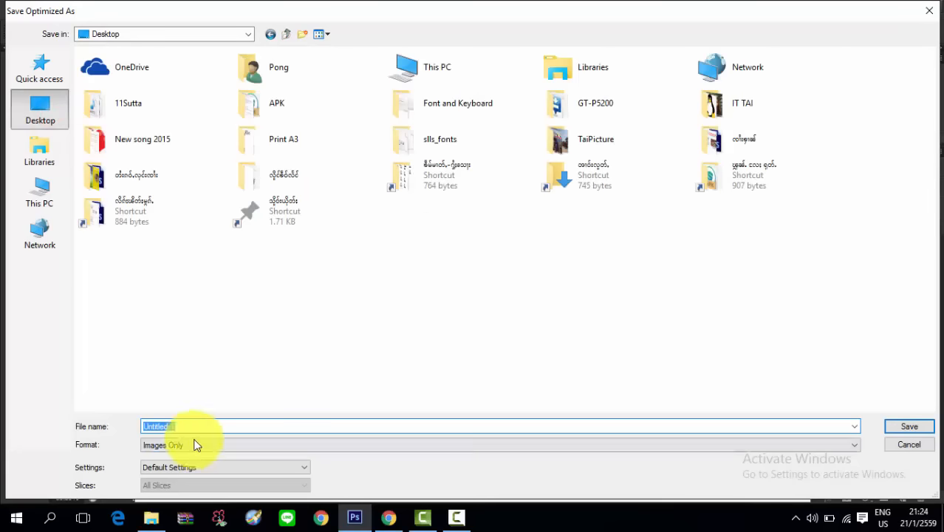
- Name the optimized file Gif-Animation-tutorial, without the site name and .com ending, and save it
text(G)
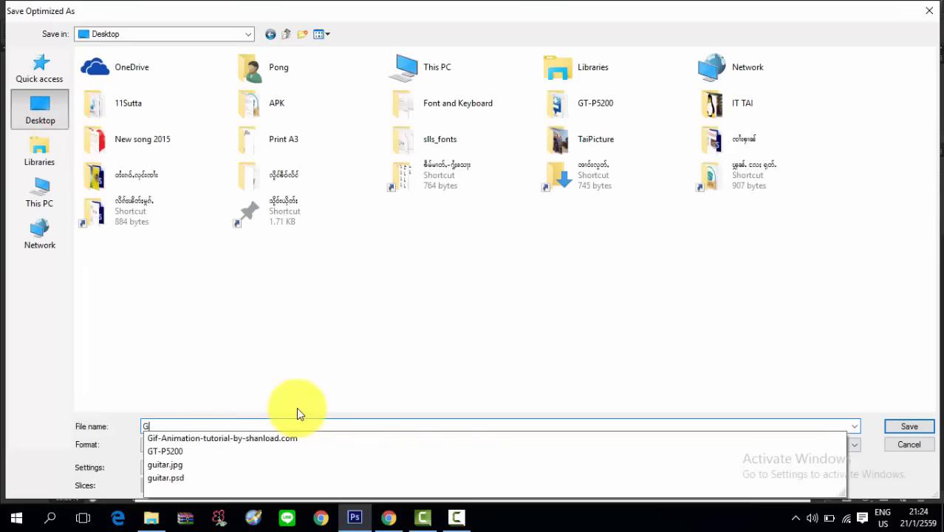
key(Down)
key(BackSpace)
key(BackSpace)
key(BackSpace)
key(BackSpace)
key(BackSpace)
key(BackSpace)
key(BackSpace)
key(BackSpace)
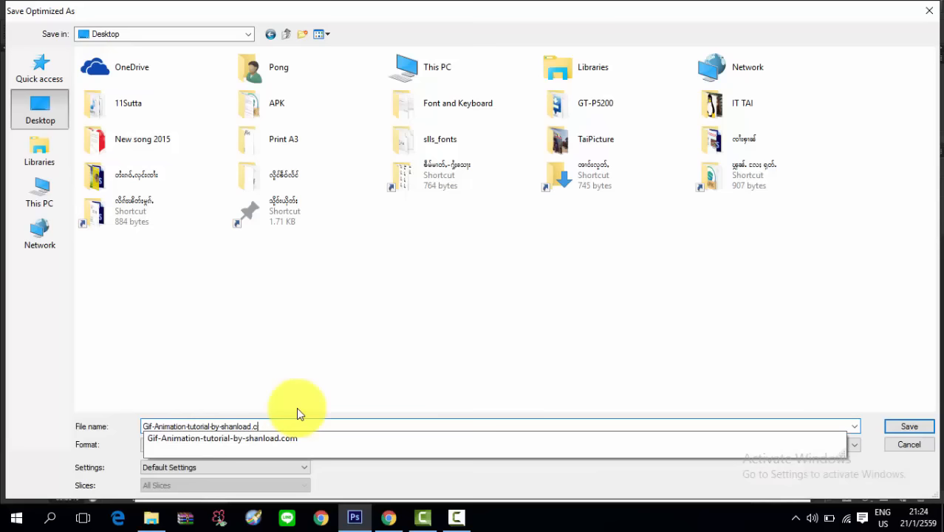
key(BackSpace)
key(BackSpace)
key(BackSpace)
key(BackSpace)
key(BackSpace)
key(BackSpace)
key(BackSpace)
key(BackSpace)
key(Return)
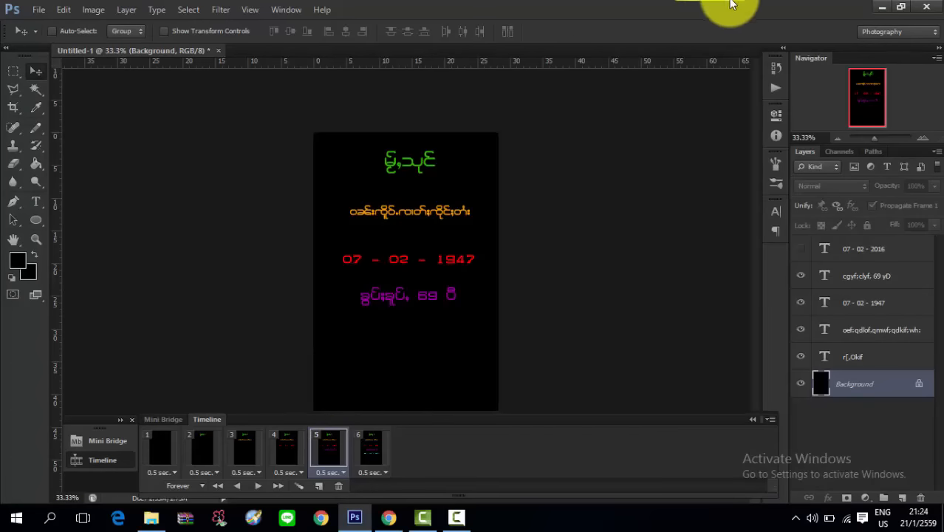
- Open the exported Gif-Animation-tutorial file from the desktop to watch the animation, and close the viewer
click(881, 8)
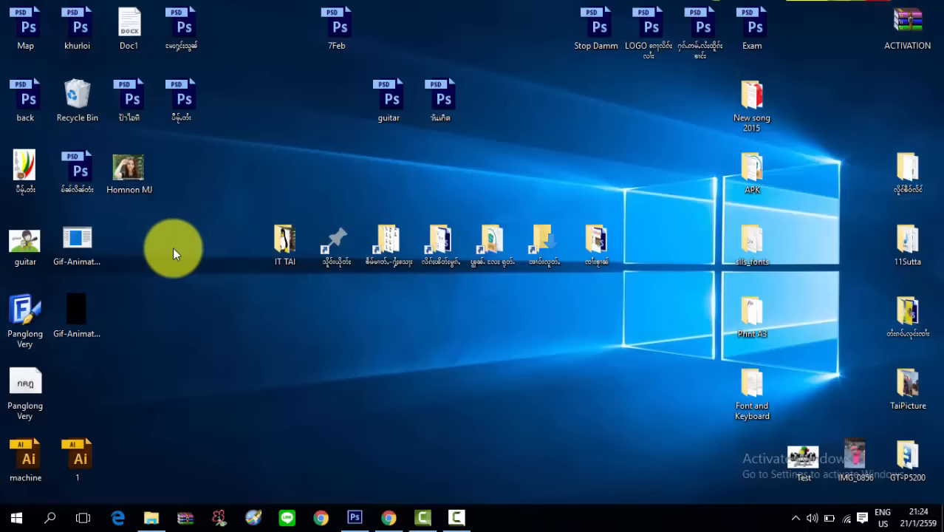
click(83, 314)
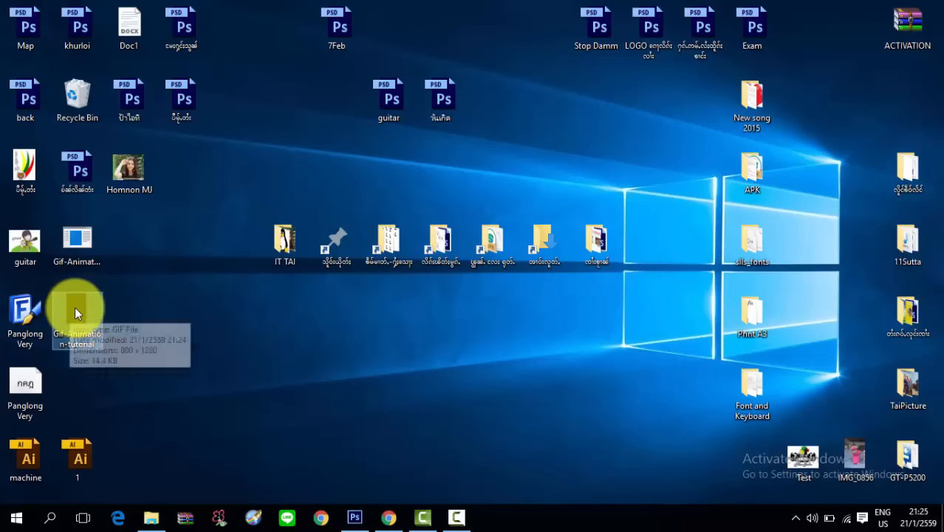
double_click(78, 311)
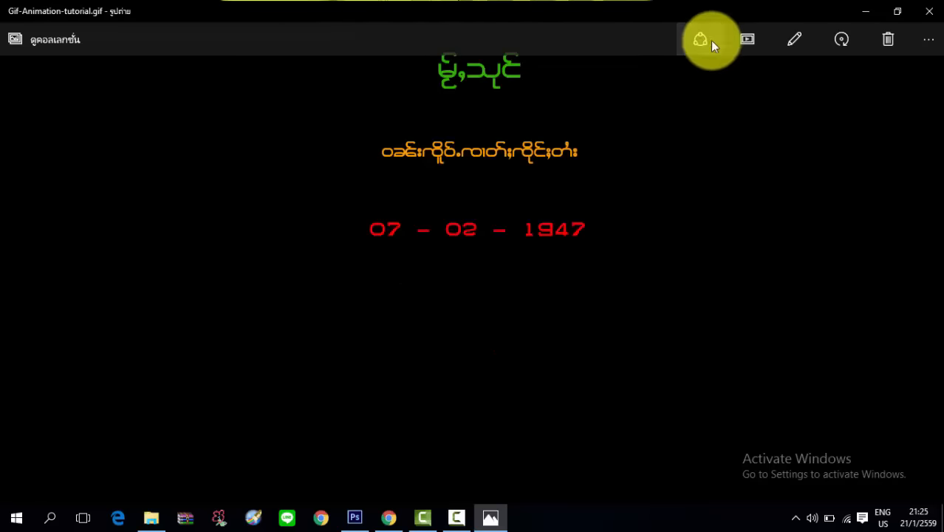
click(928, 11)
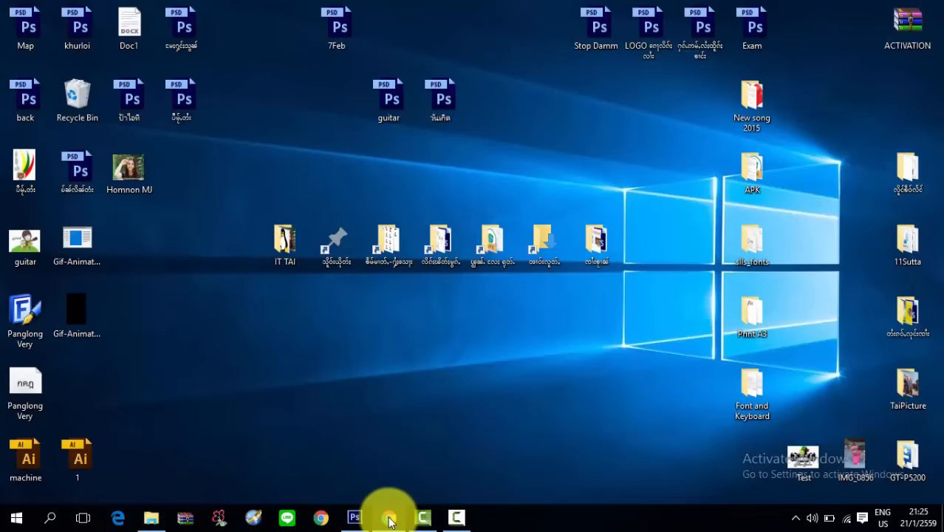
mouse_move(358, 521)
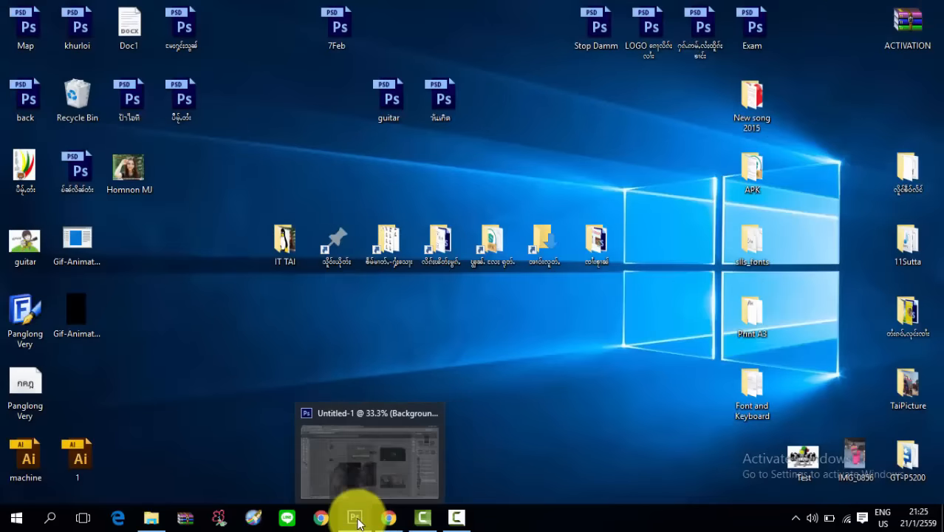
click(796, 519)
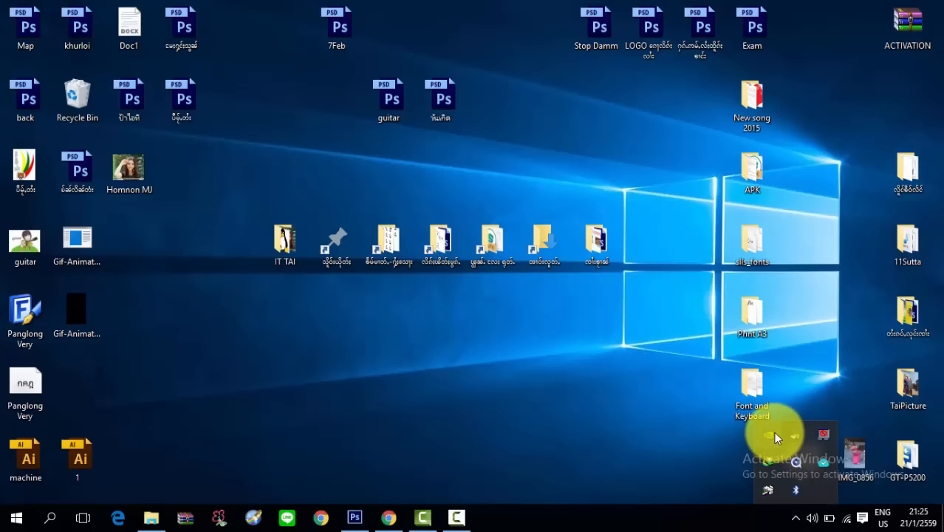
click(419, 519)
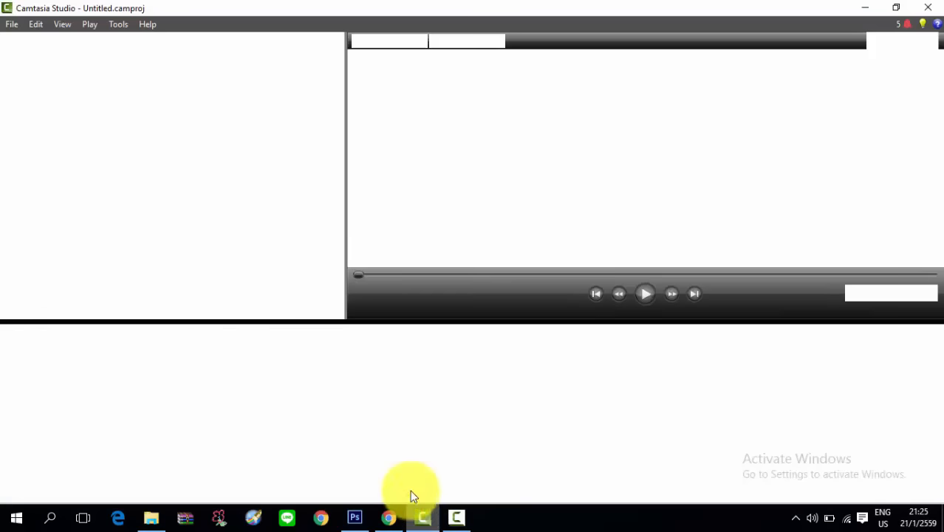